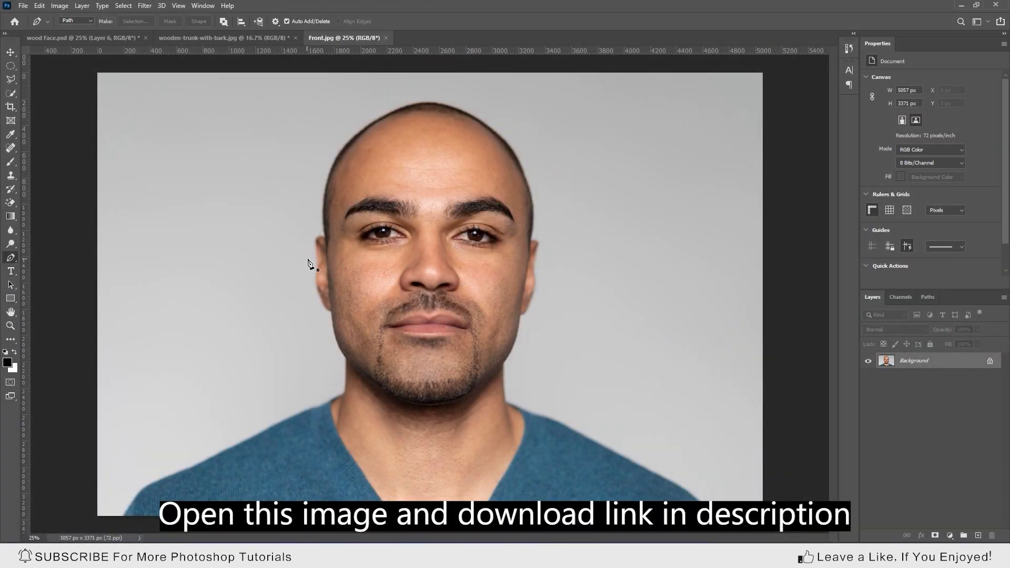
Start a Pen path at the top of the man's head and trace it down the scalp's upper right edge
key("ctrl+plus")
key("ctrl+plus")
key("ctrl+plus")
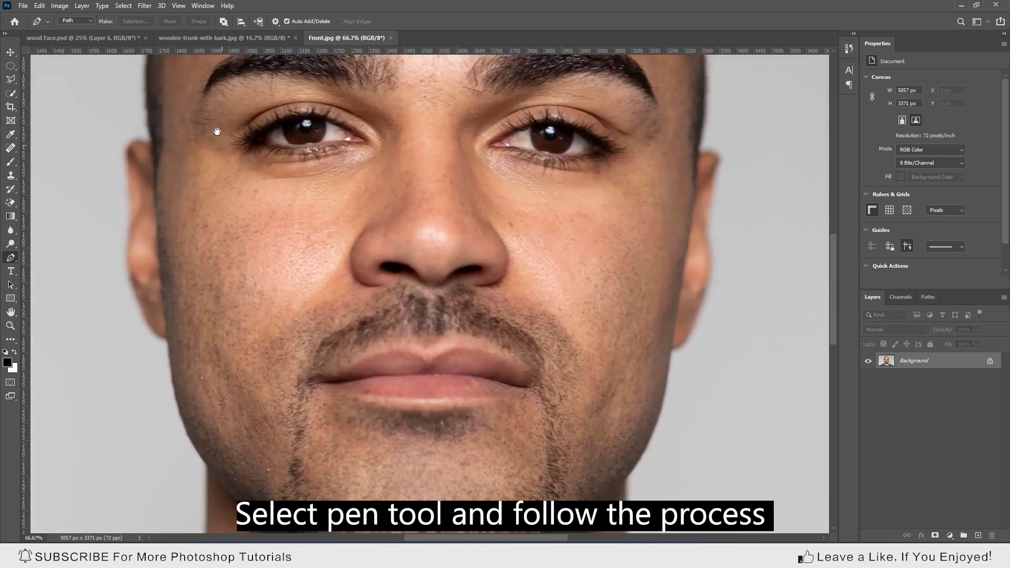
left_click_drag(217, 132, 251, 375)
scroll(243, 228, "up", 4)
left_click(302, 181)
left_click_drag(621, 174, 788, 294)
left_click(621, 173, "alt")
key("ctrl+plus")
key("ctrl+plus")
left_click_drag(692, 239, 420, 306)
left_click(471, 356)
left_click_drag(471, 356, 381, 145)
left_click(440, 221)
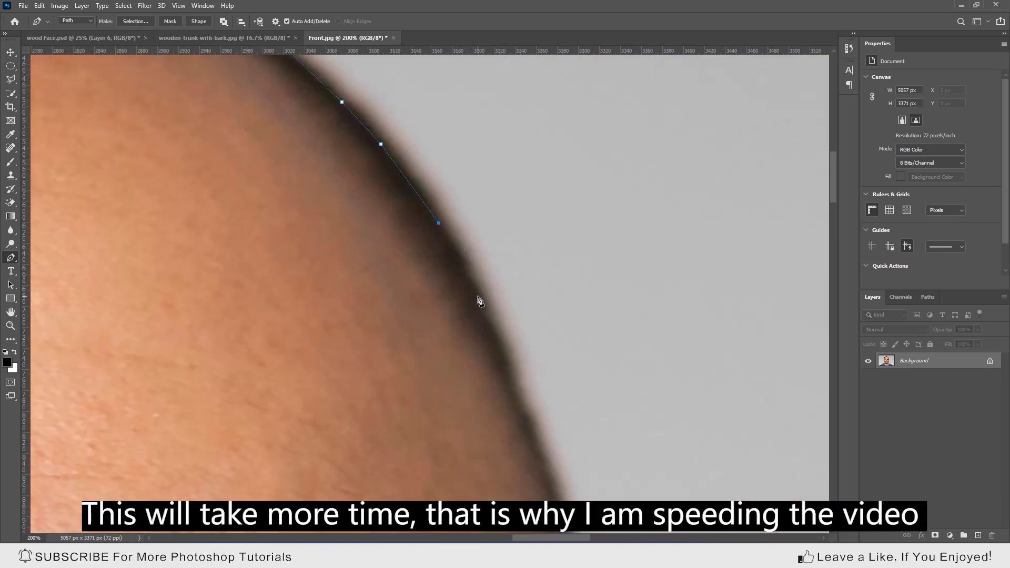
Continue the Pen path down the image-right side of the head, past the temple to the top of the ear
left_click(476, 296)
left_click_drag(477, 296, 438, 99)
left_click(520, 316)
left_click_drag(521, 316, 507, 162)
left_click(525, 235)
left_click(536, 321)
left_click_drag(532, 343, 542, 159)
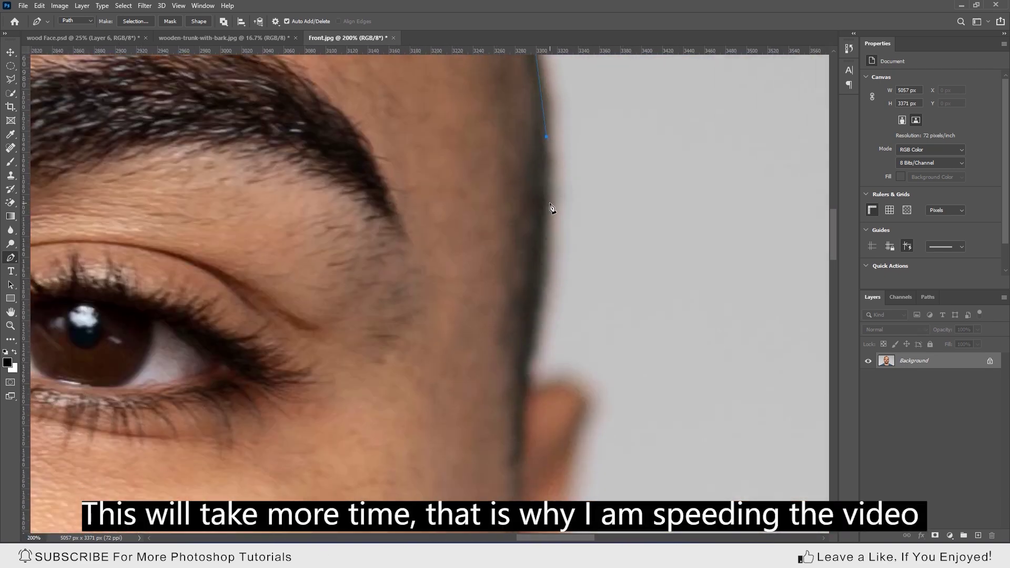
left_click(545, 208)
left_click(544, 269)
Trace the Pen path around the outer edge of the image-right ear down to the earlobe
left_click(583, 397)
left_click_drag(576, 432, 586, 293)
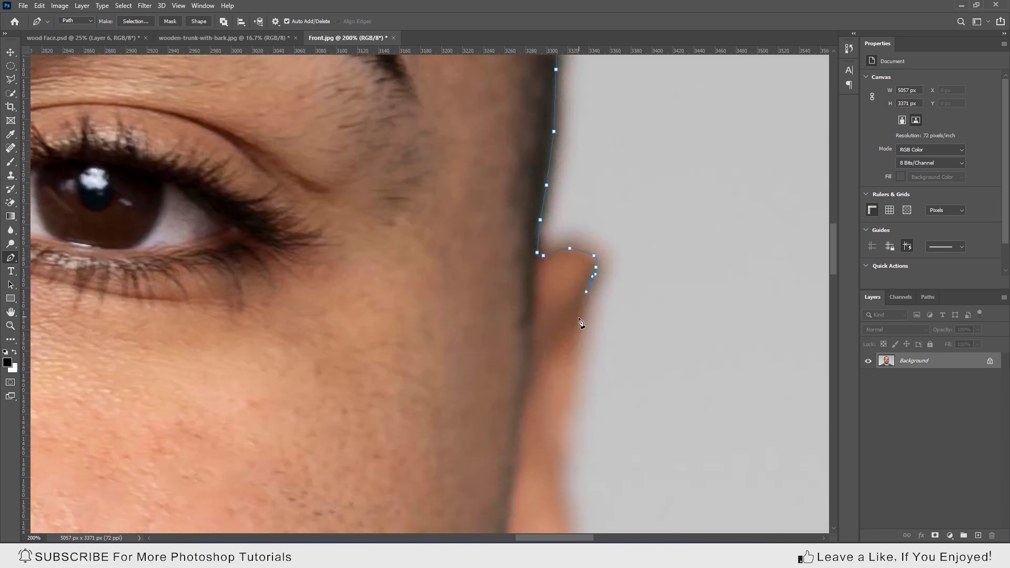
left_click(570, 369)
left_click_drag(571, 372, 591, 244)
left_click(582, 310)
left_click_drag(575, 353, 551, 181)
left_click_drag(563, 235, 565, 244)
left_click(529, 395)
scroll(567, 258, "down", 5)
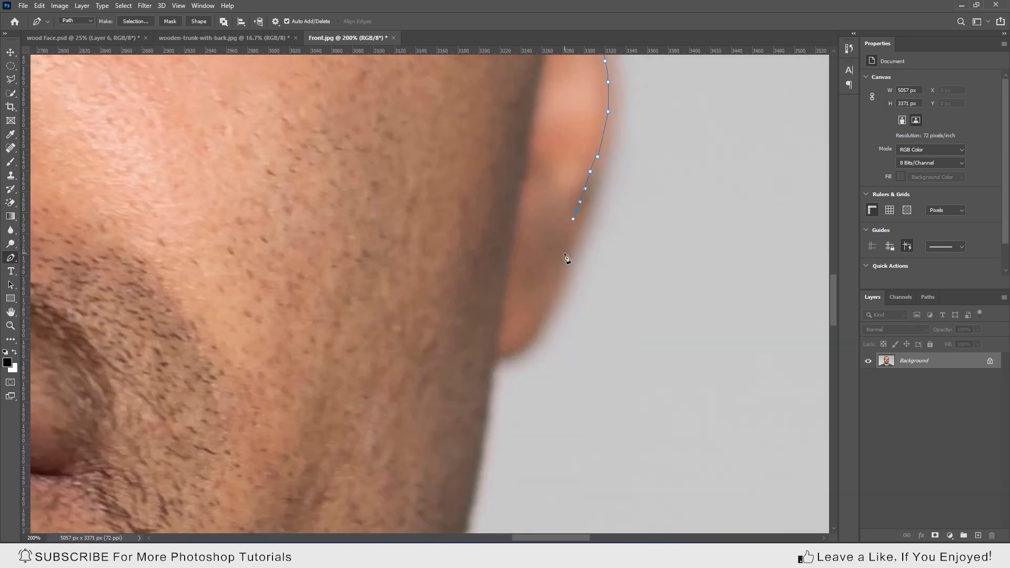
scroll(528, 158, "down", 5)
Extend the Pen path along the image-right jawline to where the jaw meets the neck
left_click_drag(501, 265, 531, 132)
left_click_drag(523, 177, 520, 187)
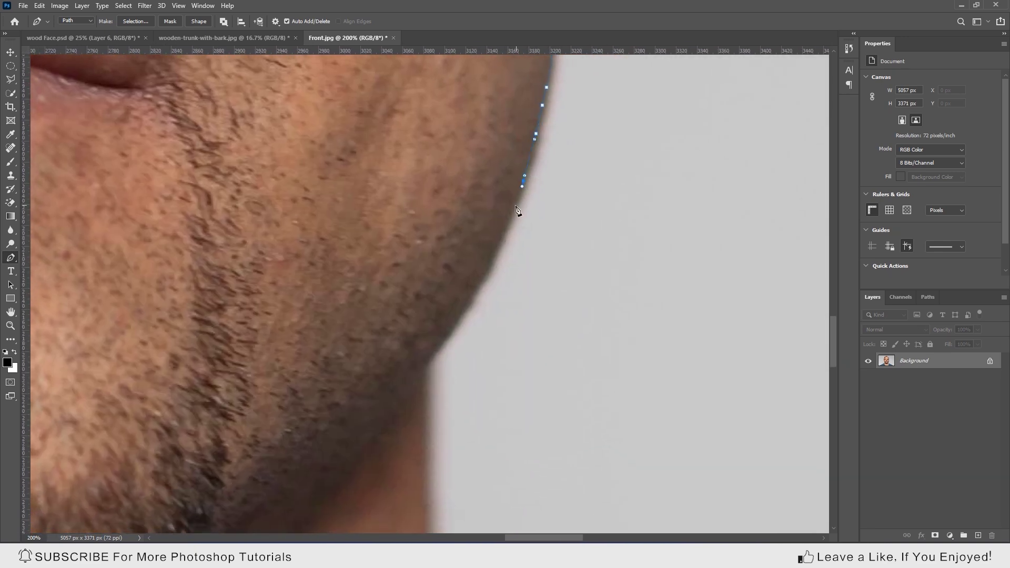
left_click(514, 205)
left_click(506, 224)
left_click(499, 241)
left_click(493, 256)
left_click_drag(488, 264, 483, 273)
left_click_drag(483, 273, 564, 185)
left_click_drag(441, 334, 414, 355)
Carry the Pen path under the bearded chin, separating it from the neck
left_click_drag(414, 355, 593, 179)
left_click_drag(573, 194, 496, 242)
left_click_drag(495, 242, 684, 109)
left_click_drag(652, 142, 635, 158)
left_click_drag(595, 192, 686, 181)
left_click(564, 267)
left_click_drag(354, 289, 308, 287)
left_click_drag(396, 278, 661, 271)
left_click_drag(368, 216, 512, 344)
left_click(372, 240)
left_click_drag(372, 240, 351, 226)
left_click_drag(334, 215, 318, 196)
left_click_drag(424, 178, 559, 347)
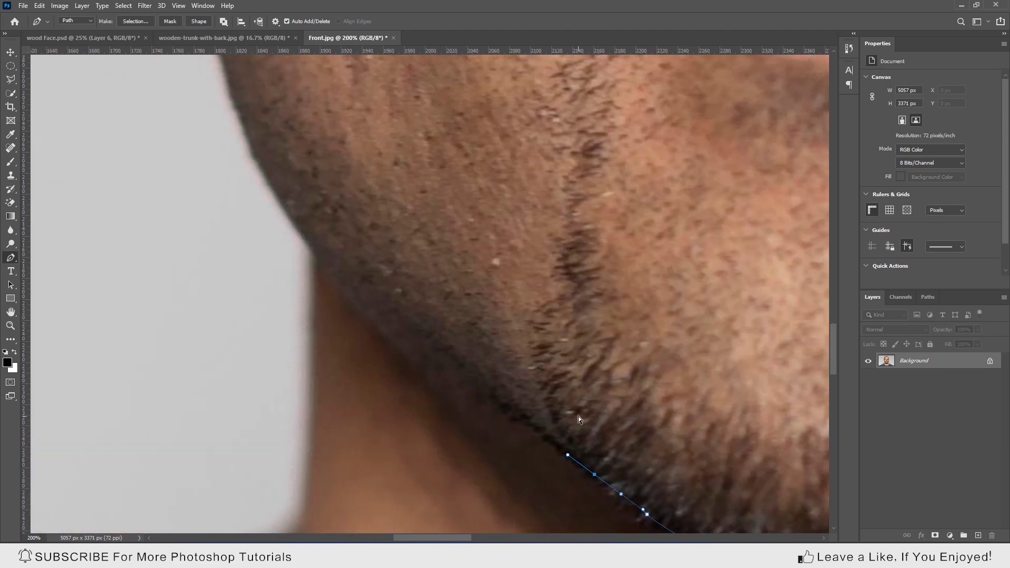
Trace the Pen path up the image-left jawline from the chin to just below the ear
left_click(410, 336)
left_click_drag(389, 310, 485, 471)
left_click(426, 436)
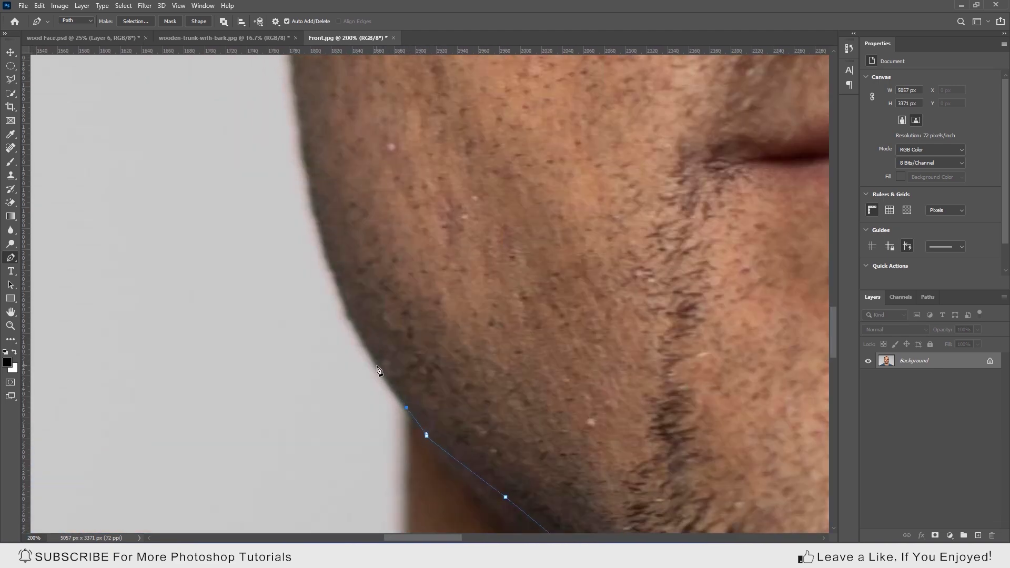
left_click(378, 367)
left_click(350, 315)
left_click_drag(331, 269, 376, 401)
left_click(374, 386)
left_click(355, 331)
left_click_drag(337, 344, 341, 525)
left_click(347, 456)
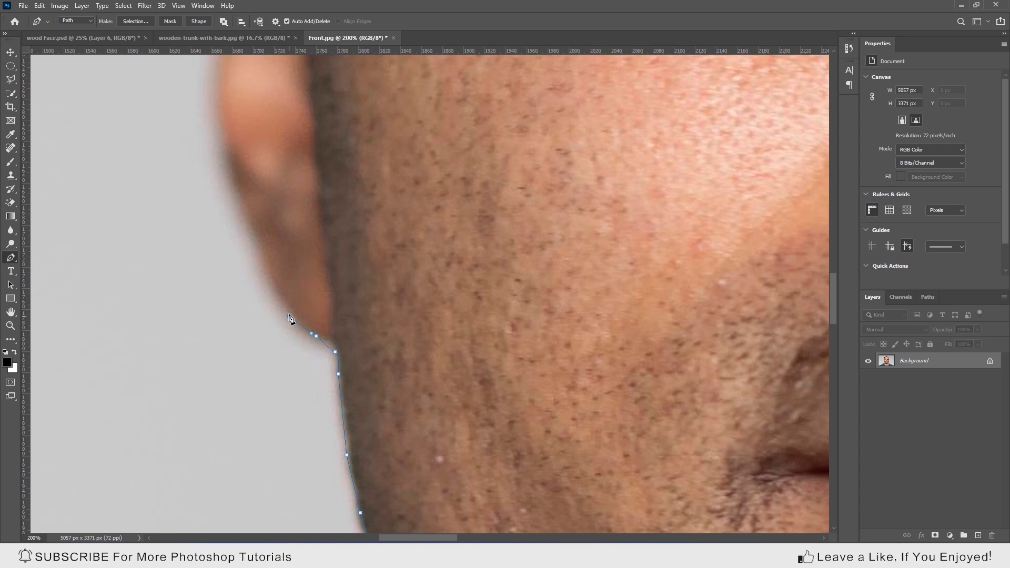
Trace the Pen path around the image-left ear, from the earlobe up to where it meets the hair
left_click(255, 258)
left_click_drag(249, 240, 343, 440)
left_click_drag(312, 220, 314, 213)
left_click_drag(313, 210, 290, 441)
left_click_drag(291, 386, 291, 379)
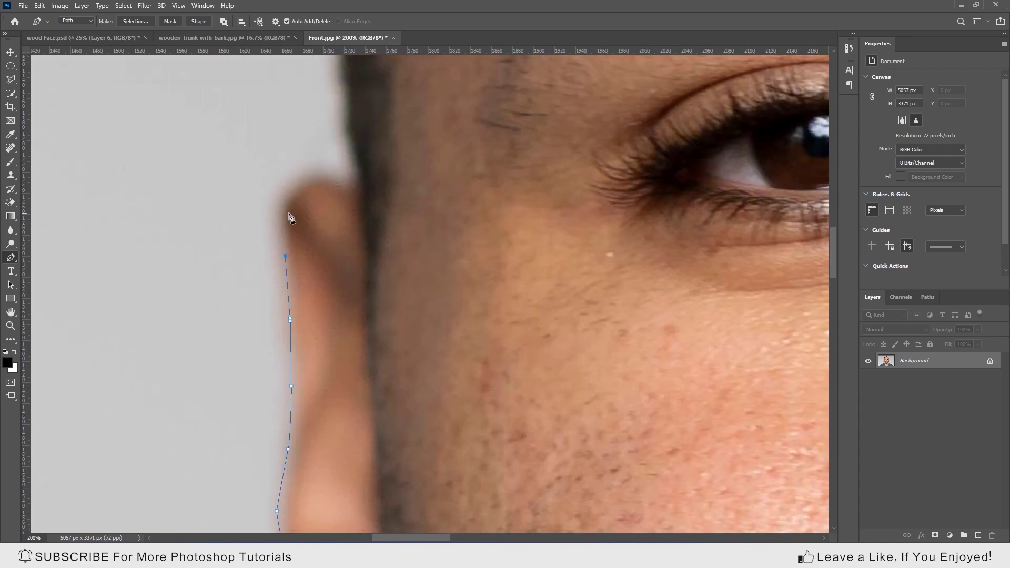
left_click_drag(350, 101, 348, 354)
Continue the Pen path up the image-left side of the head and close it at the top
left_click(340, 268)
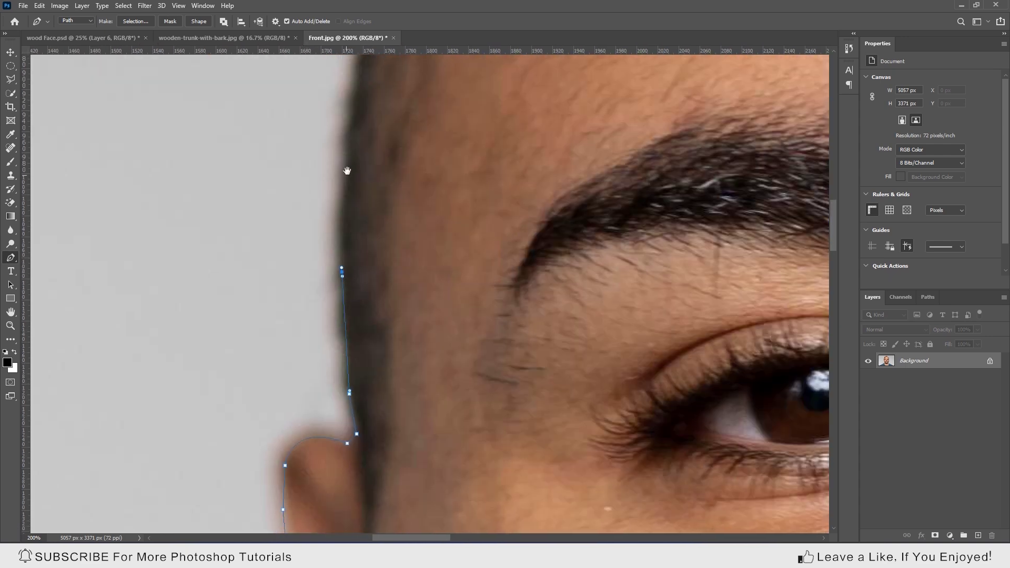
left_click(347, 148)
left_click_drag(345, 138, 324, 409)
left_click(405, 115)
left_click_drag(424, 79, 276, 424)
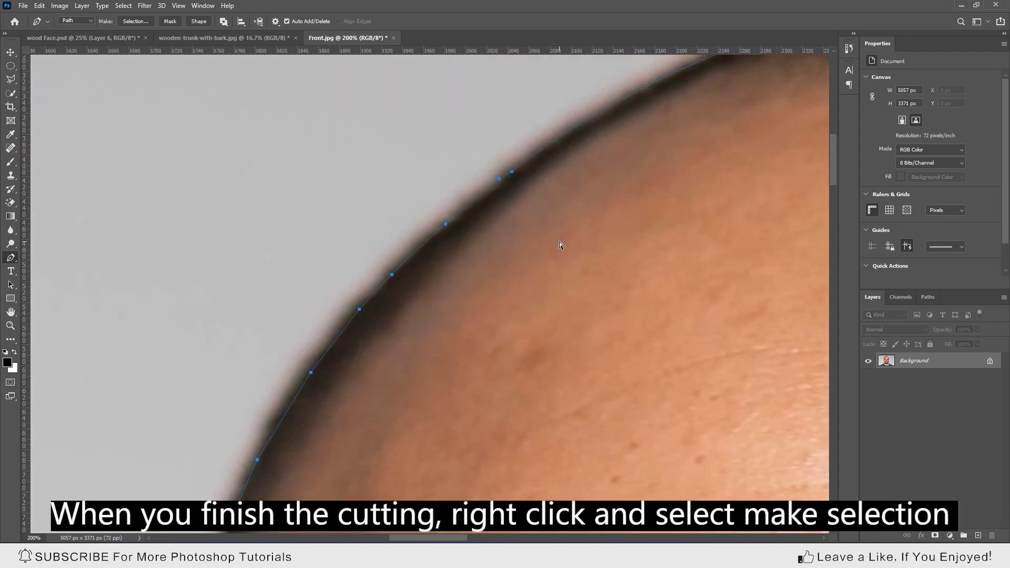
Convert the closed head path into a selection
key("ctrl+minus")
key("ctrl+minus")
key("ctrl+minus")
key("ctrl+minus")
key("ctrl+minus")
scroll(516, 272, "down", 1)
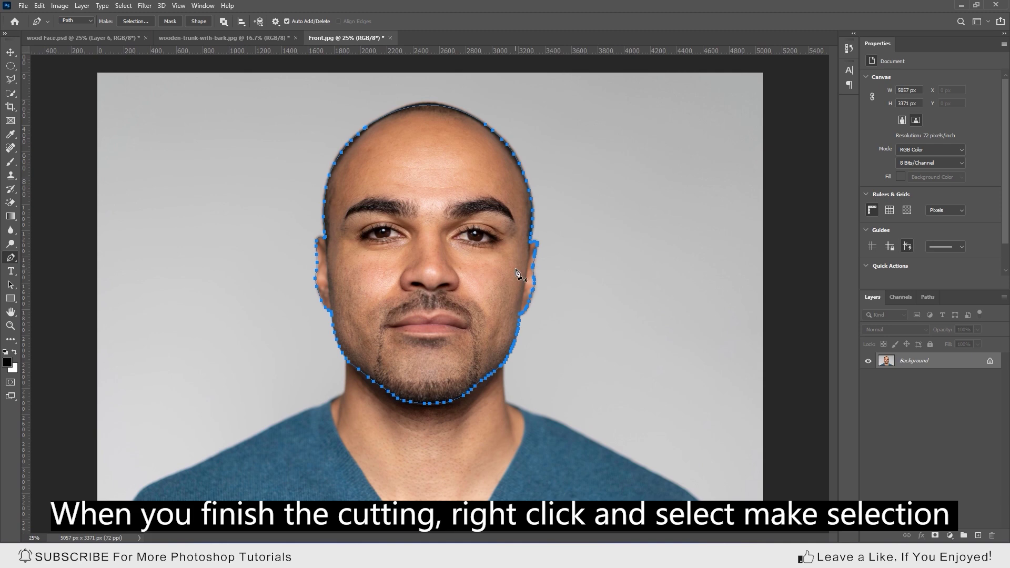
right_click(435, 160)
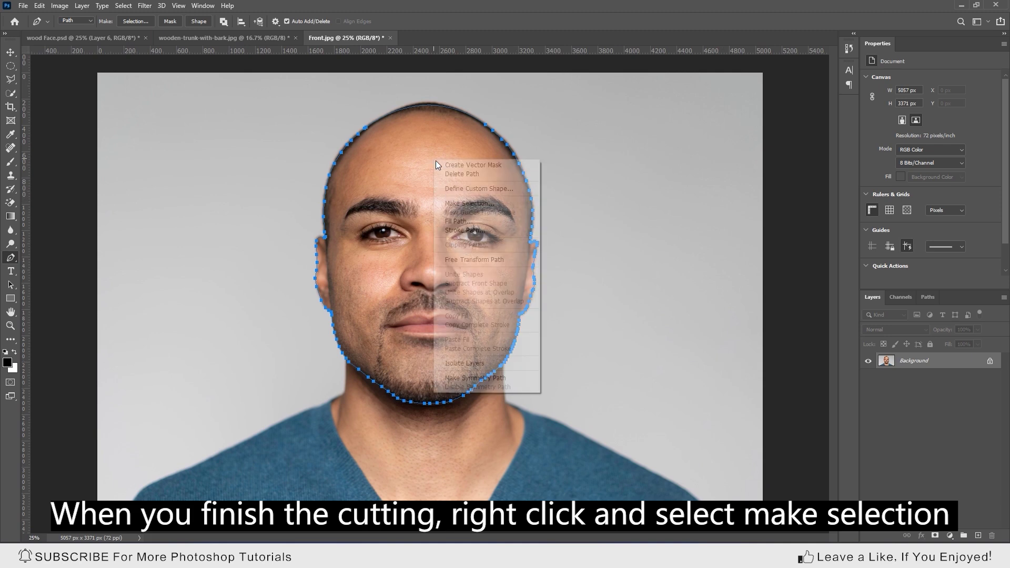
left_click(476, 203)
left_click(559, 146)
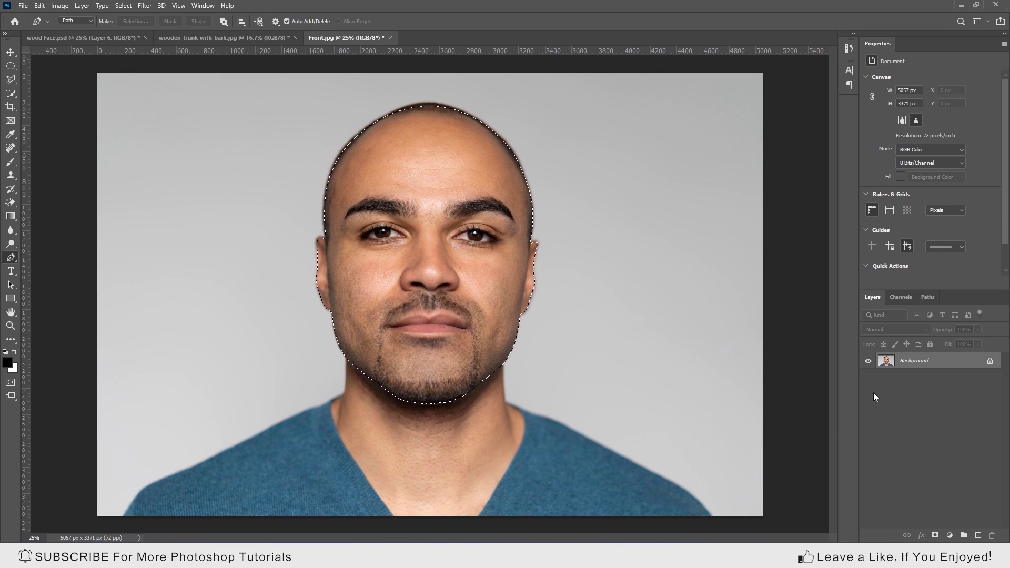
Add a layer mask from the head selection and apply it to the photo layer
left_click(934, 535)
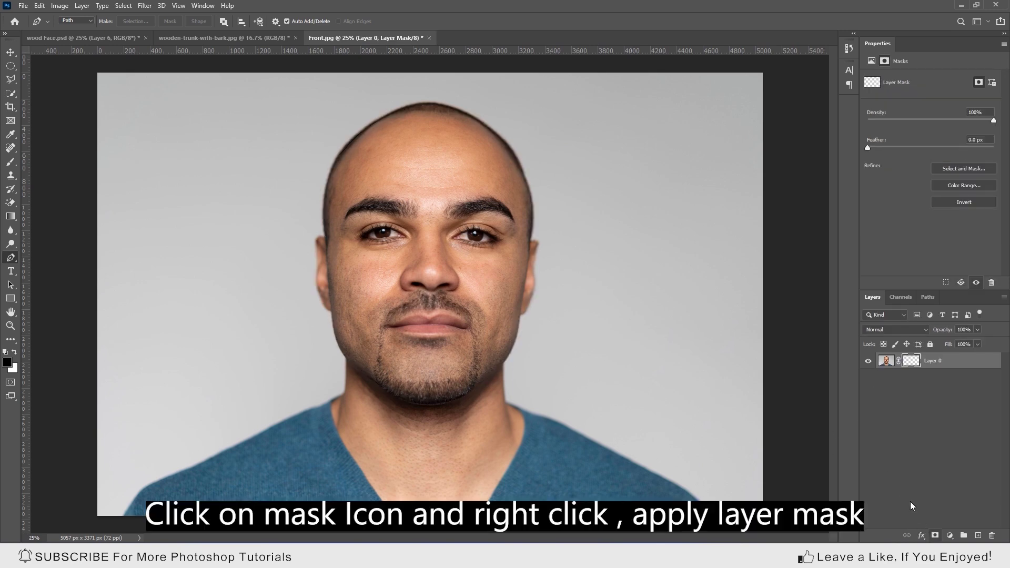
right_click(911, 362)
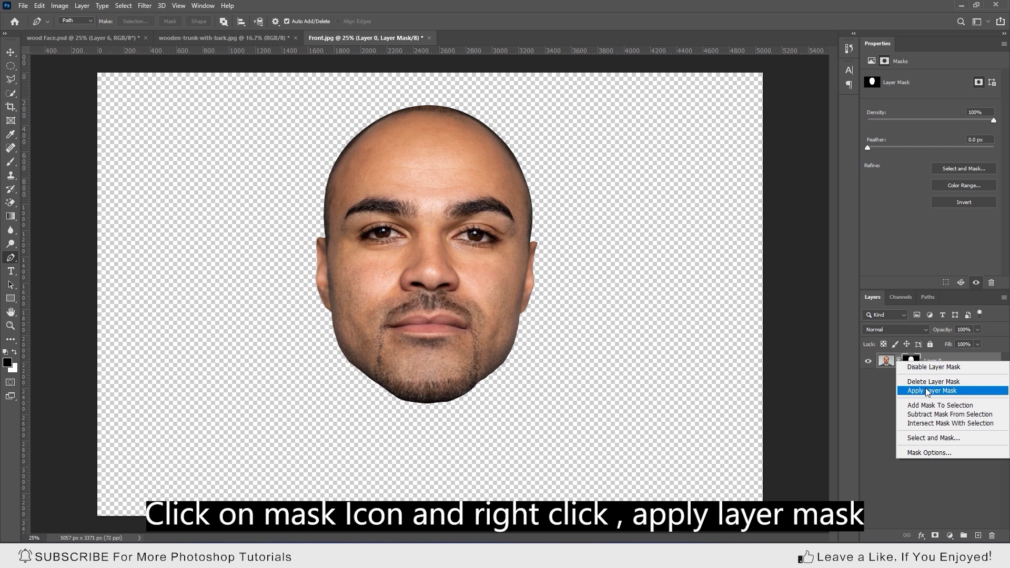
left_click(926, 389)
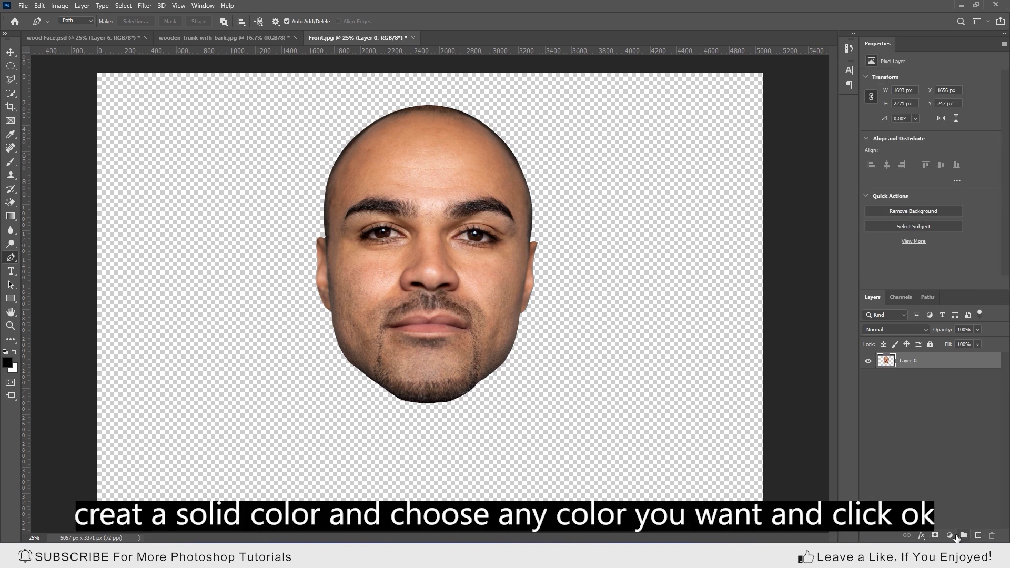
Create a solid color fill layer in light grey e0e0e0 and place it beneath the head layer
left_click(951, 536)
left_click(931, 351)
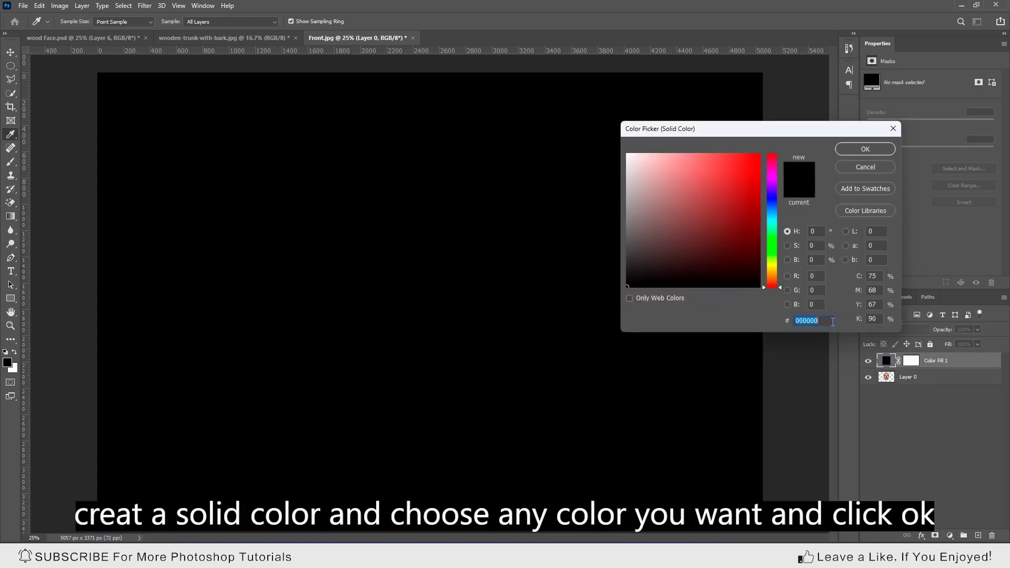
left_click_drag(629, 195, 599, 170)
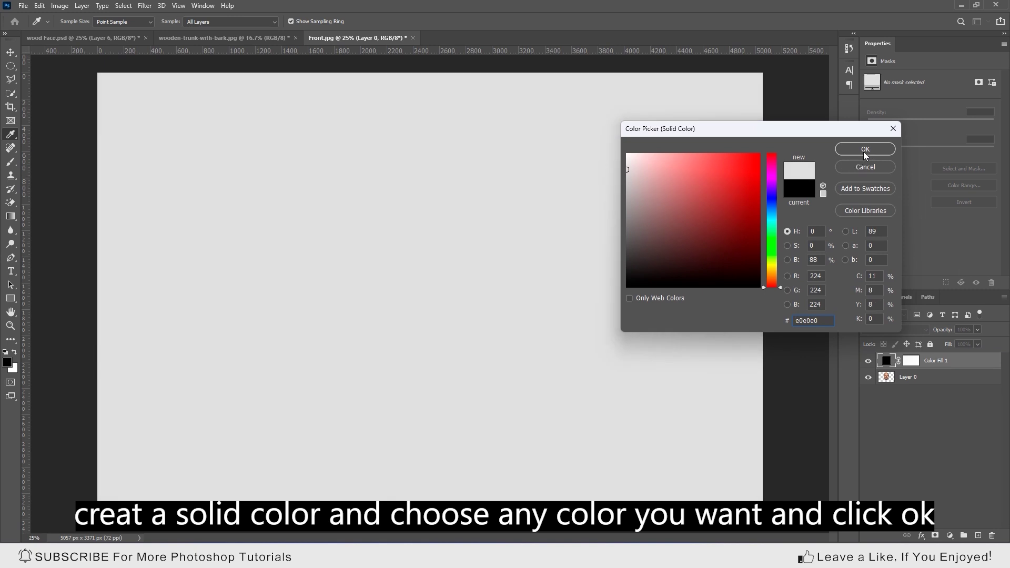
left_click(865, 150)
left_click_drag(885, 361, 990, 536)
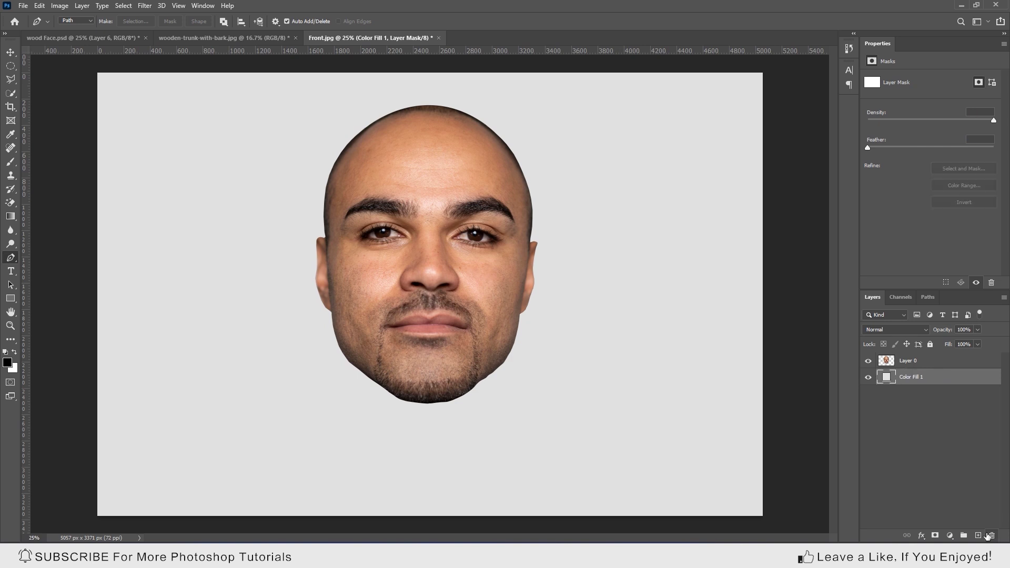
Move the cut-out head about 68 px down and 32 px to the left on the canvas
left_click(11, 52)
left_click_drag(419, 138, 415, 157)
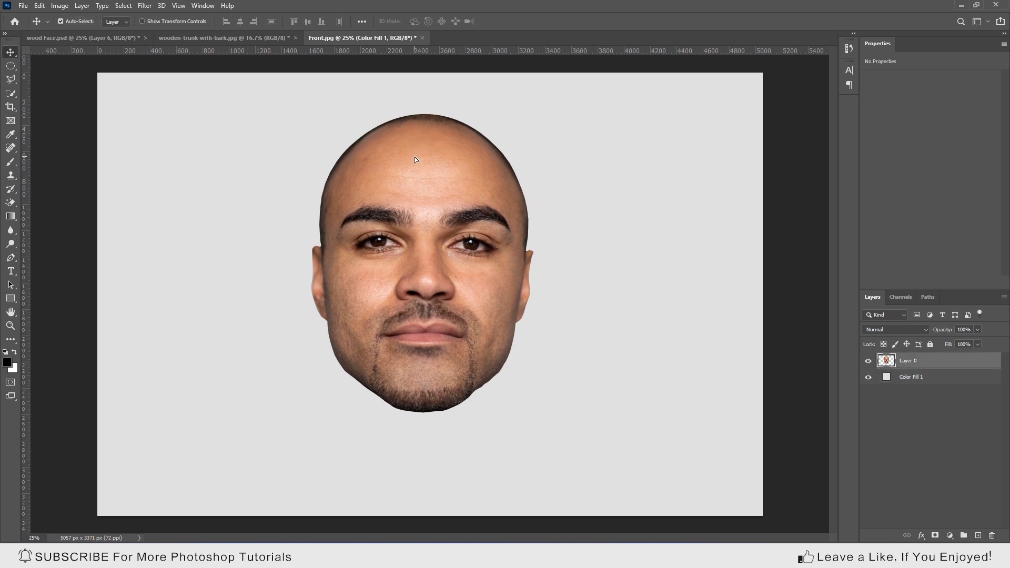
Draw a closed Pen path that curves across the face just below the nose and encloses the mouth and chin
left_click(10, 258)
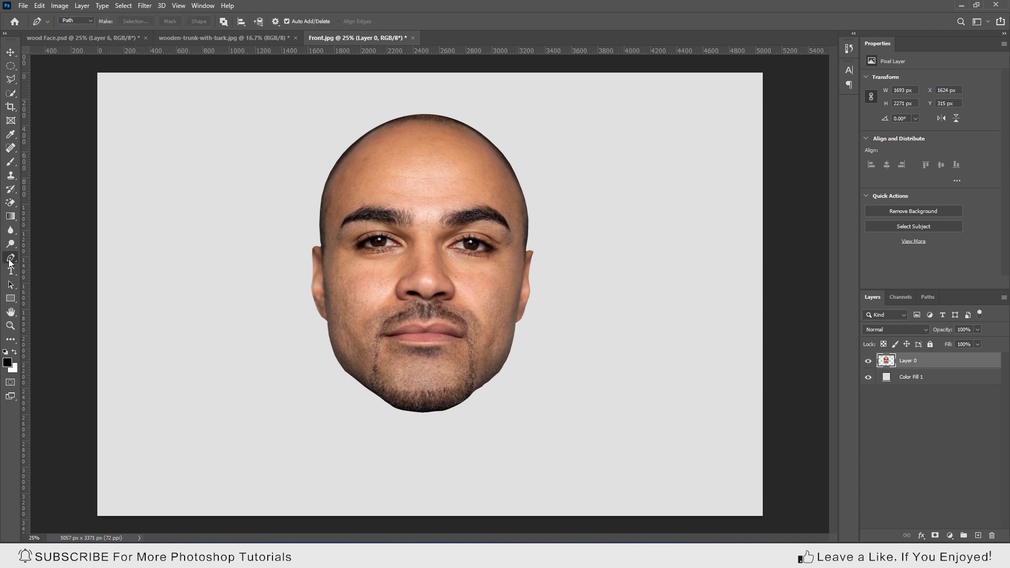
left_click(547, 293)
left_click_drag(290, 290, 125, 242)
left_click(256, 366)
left_click(310, 450)
left_click(467, 495)
left_click(531, 455)
left_click(582, 398)
left_click_drag(586, 346, 581, 335)
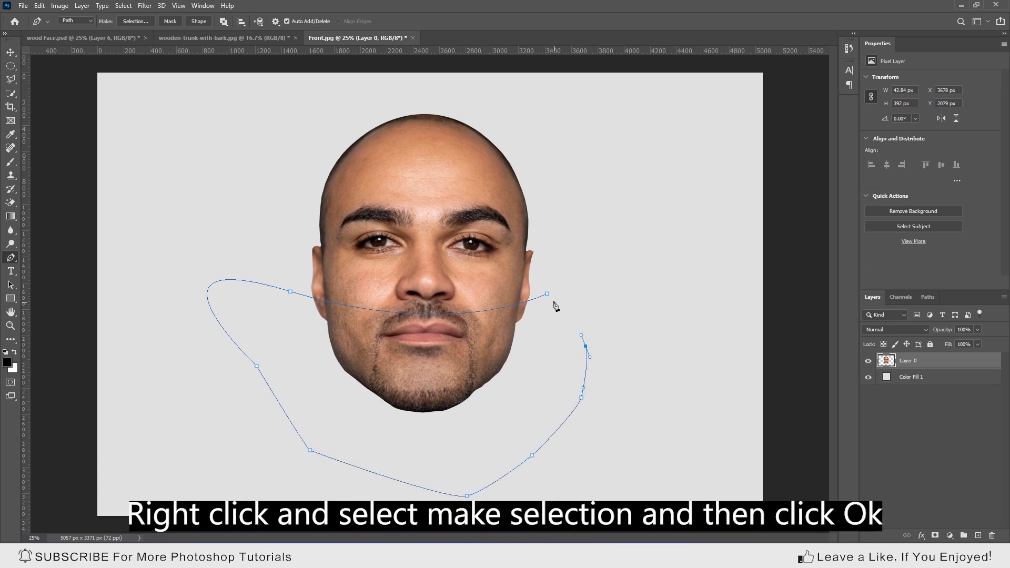
left_click(547, 294)
Convert the lower-face path into a selection with 0 px feather, then cut and paste that part onto its own layer
right_click(548, 319)
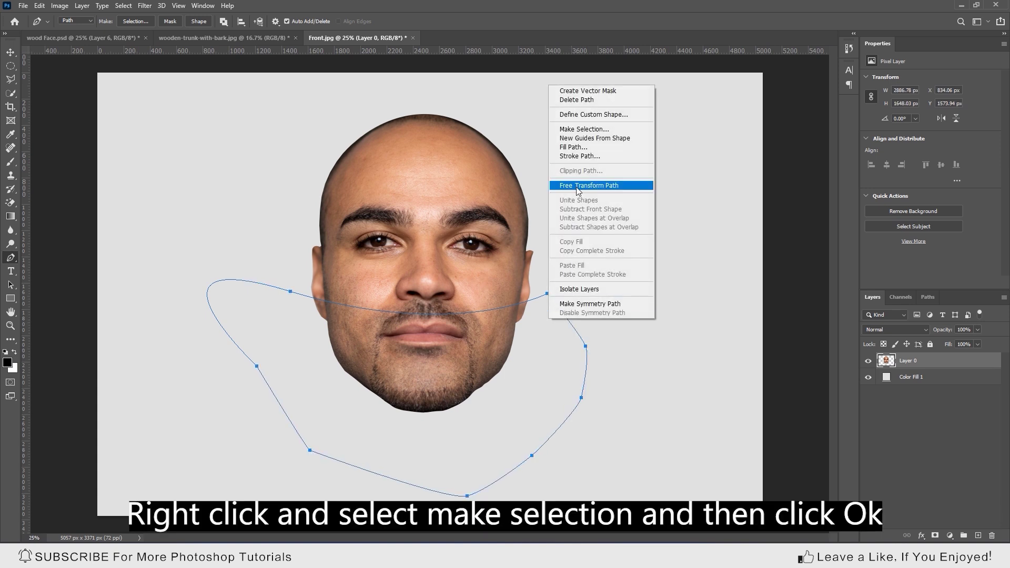
left_click(583, 129)
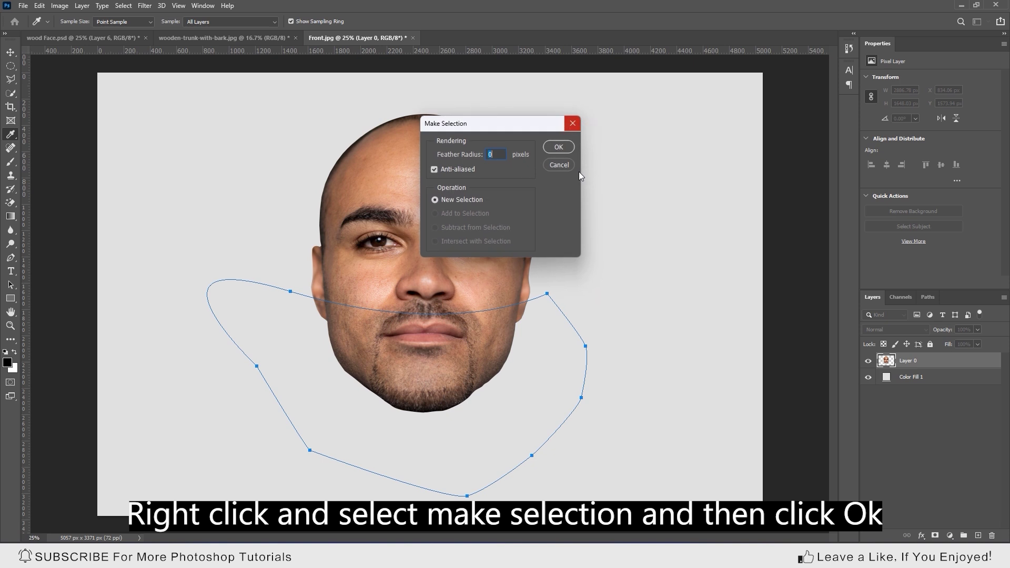
left_click(559, 148)
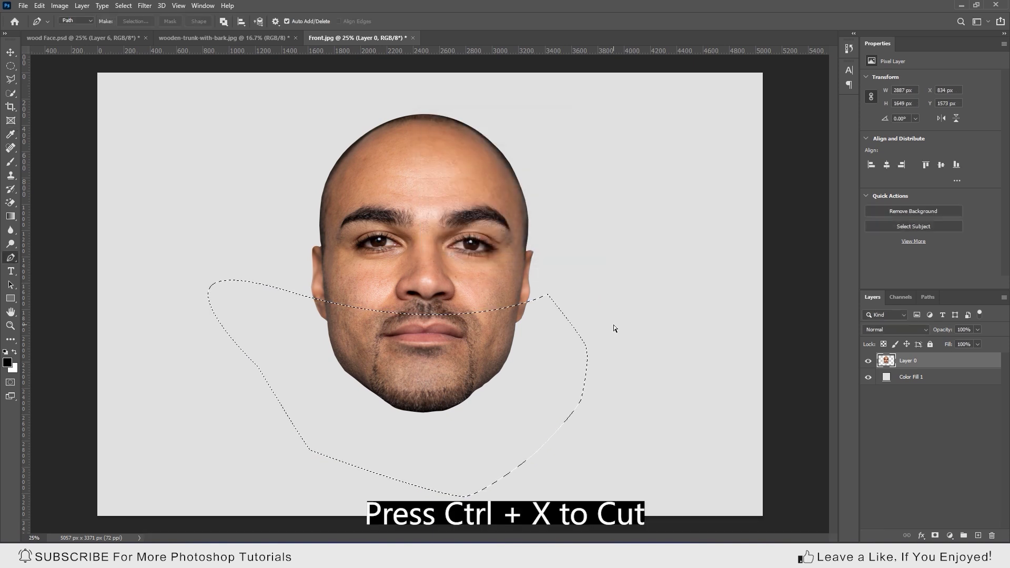
key("ctrl+x")
key("ctrl+v")
Move and nudge the pasted lower-face piece back into line with the upper part of the head
left_click(11, 52)
left_click_drag(395, 286, 408, 349)
key("Right")
key("Right")
key("Up")
key("Up")
key("Up")
key("Up")
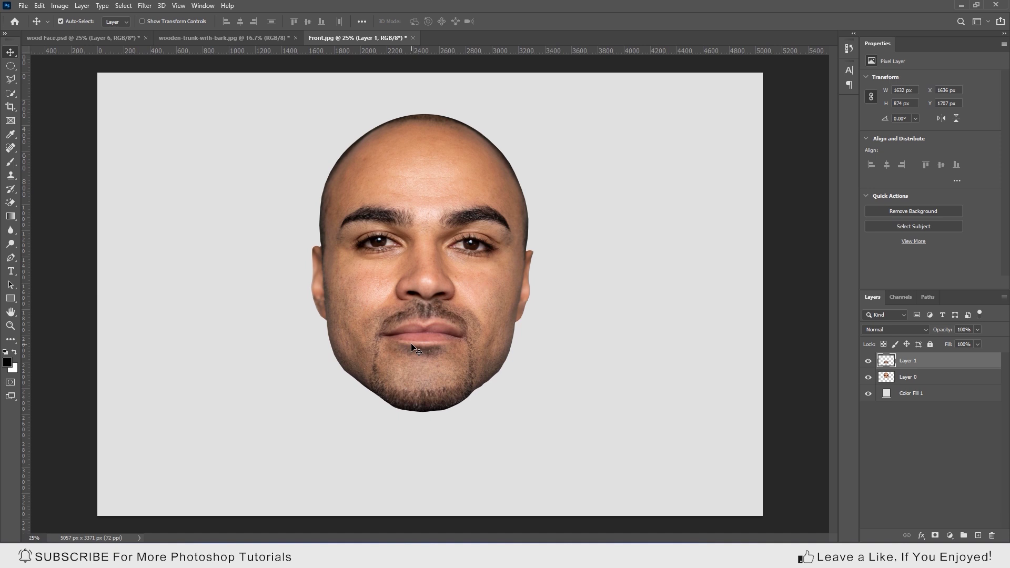
Lower the mouth-and-chin piece to open a gap below the nose, and stack its layer beneath Layer 0
left_click_drag(409, 335, 410, 363)
left_click_drag(887, 367, 887, 392)
left_click(889, 364)
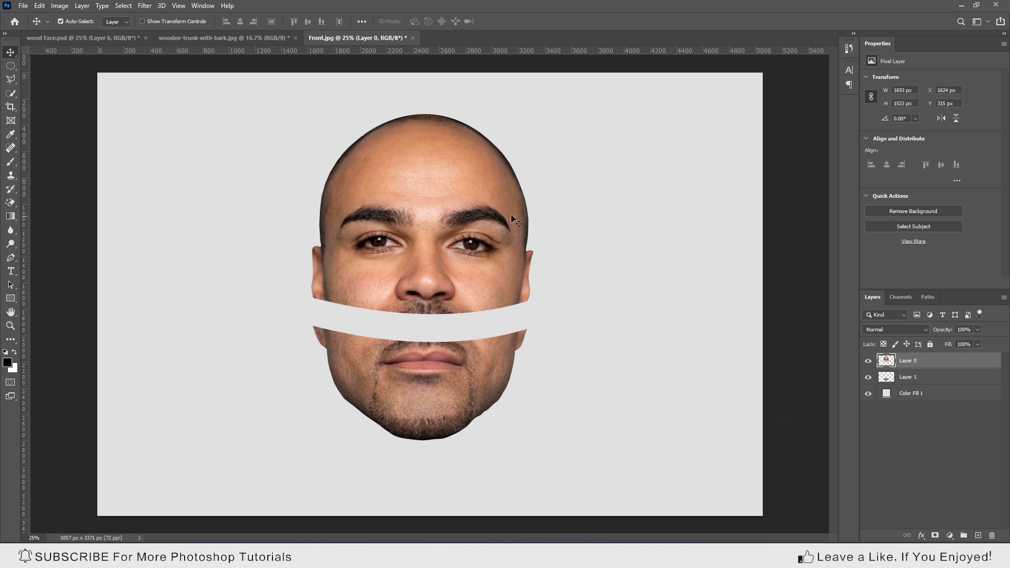
Draw a closed Pen path on Layer 0 that curves across the forehead above the eyebrows and encloses the eyes and nose
left_click(11, 257)
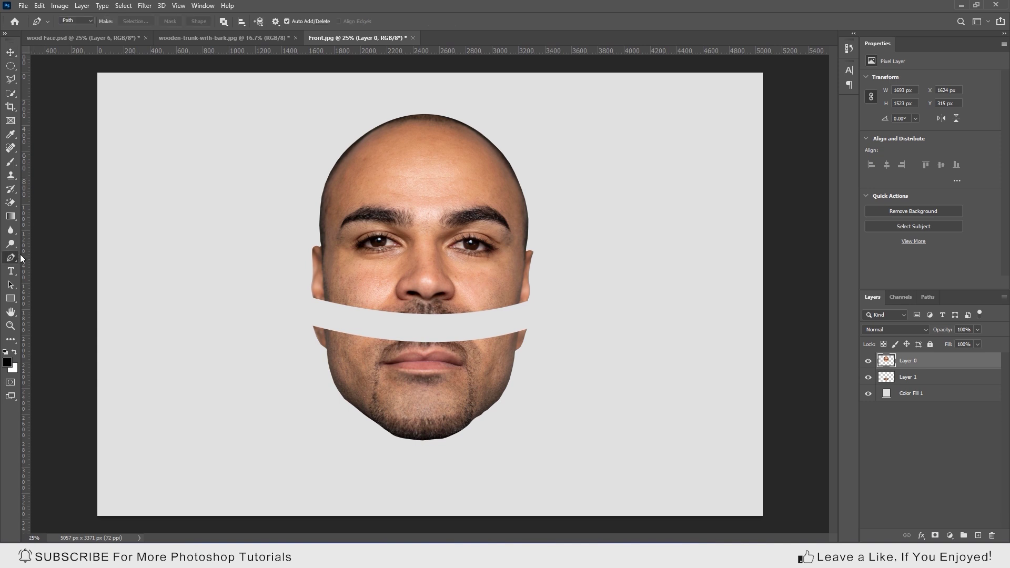
left_click(553, 194)
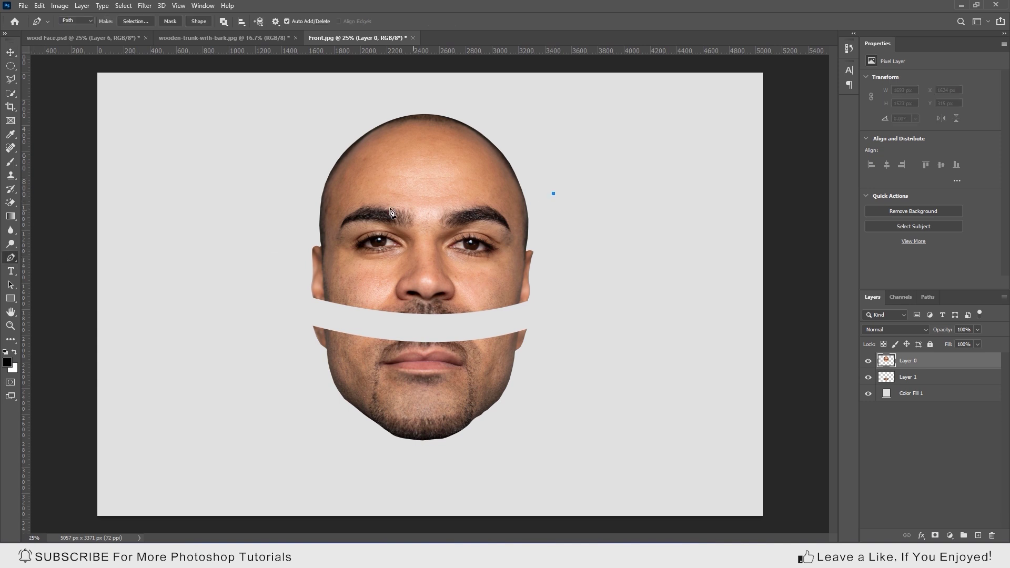
left_click_drag(290, 193, 136, 153)
left_click(221, 264)
left_click(298, 312)
left_click_drag(361, 316, 381, 322)
left_click_drag(592, 304, 595, 297)
left_click(608, 268)
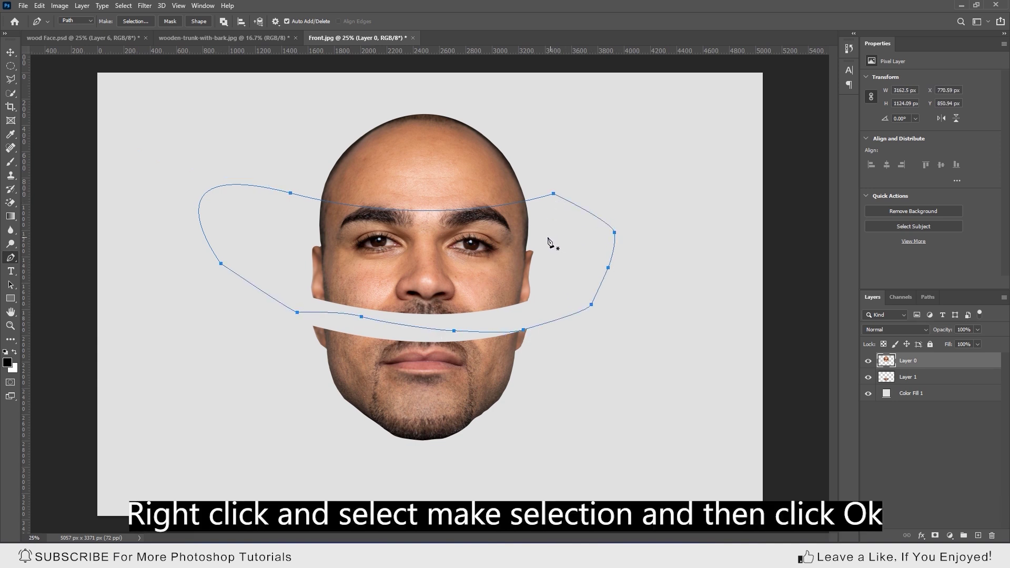
Convert the mid-face path into a selection, then cut and paste the eyes-and-nose section onto its own layer
right_click(500, 230)
left_click(531, 274)
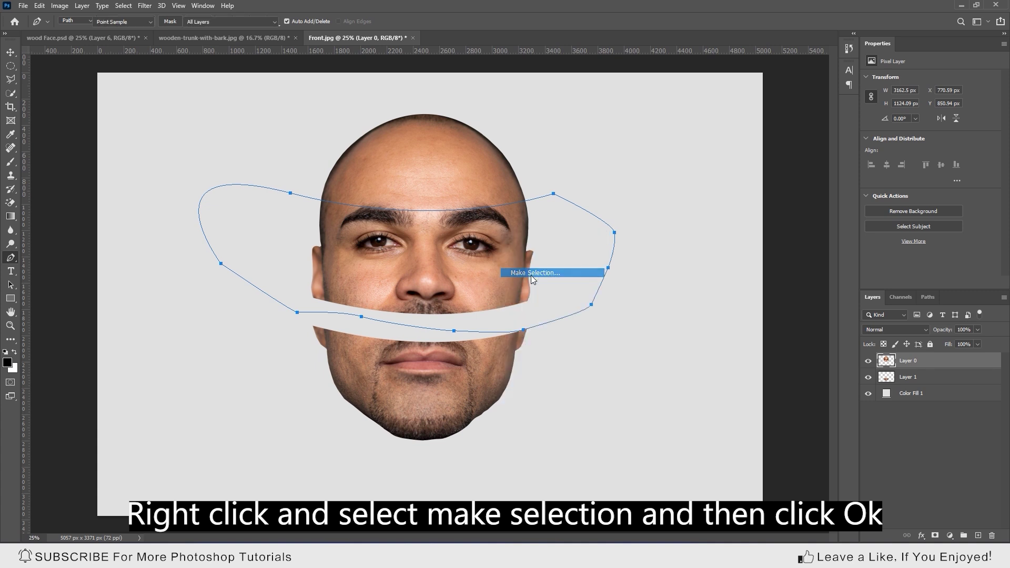
left_click(560, 146)
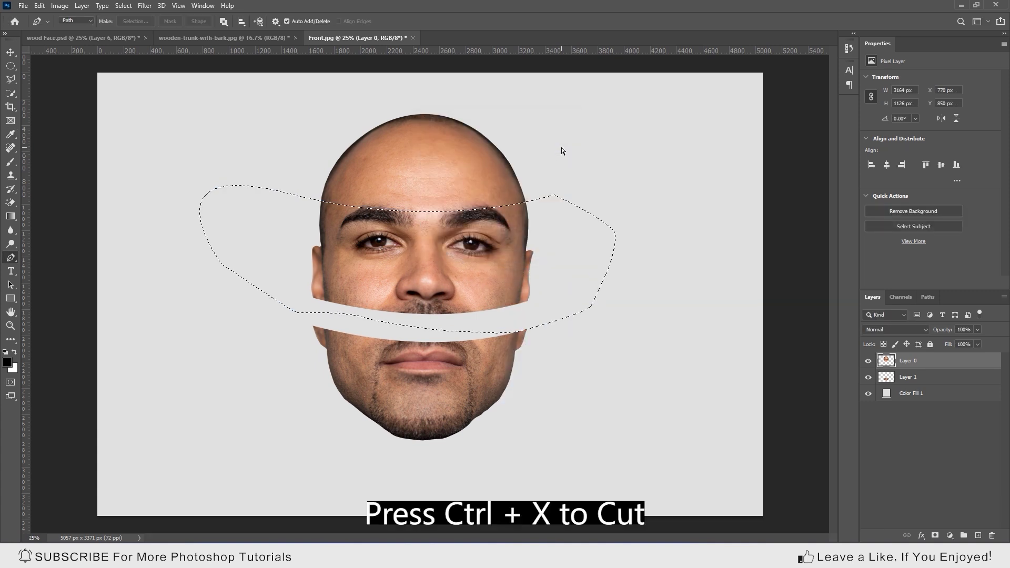
key("ctrl+x")
key("ctrl+v")
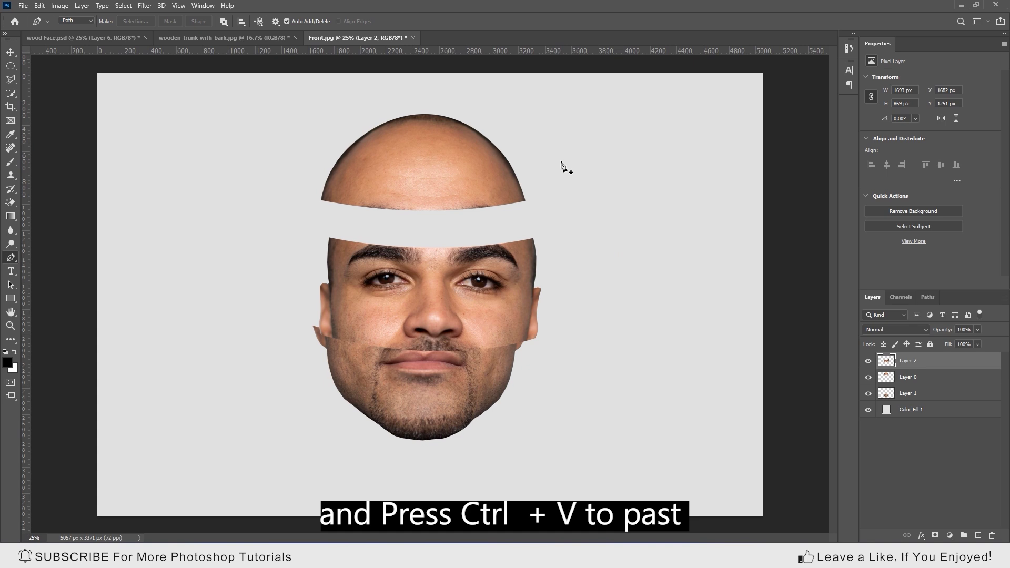
Move the eyes-and-nose piece up to open a gap above the mouth, and raise the forehead piece above it
left_click(11, 54)
left_click_drag(422, 277, 414, 241)
left_click_drag(427, 164, 427, 139)
Copy a circular selection of the cut face of the log in wooden-trunk-with-bark.jpg and paste it into Front.jpg
left_click(219, 39)
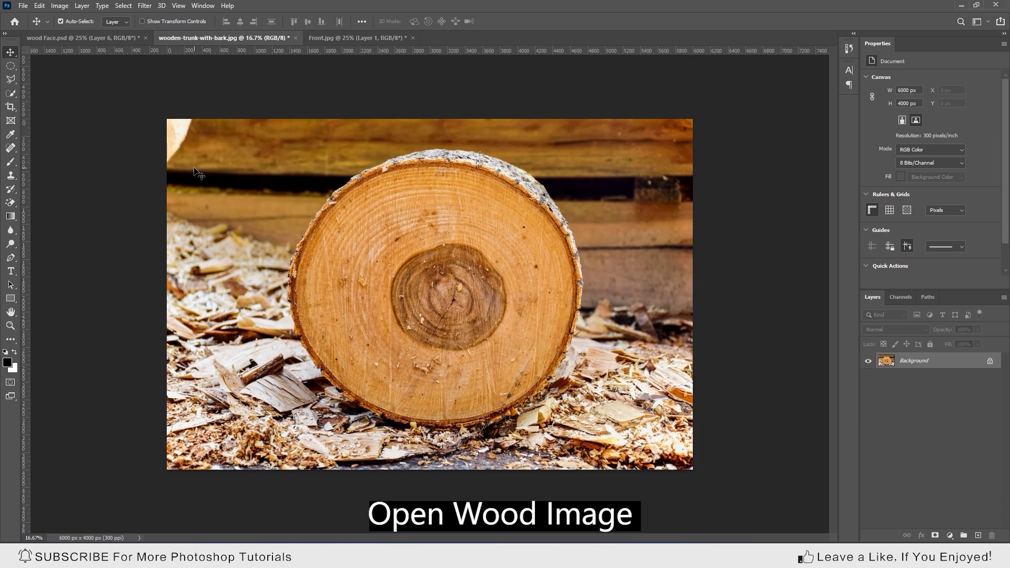
key("m")
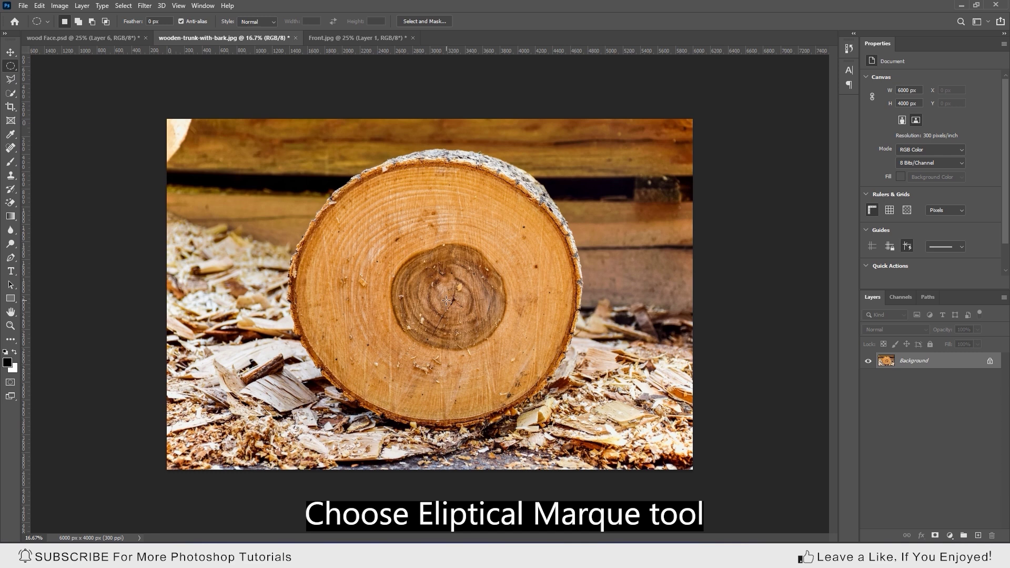
left_click_drag(447, 300, 580, 418)
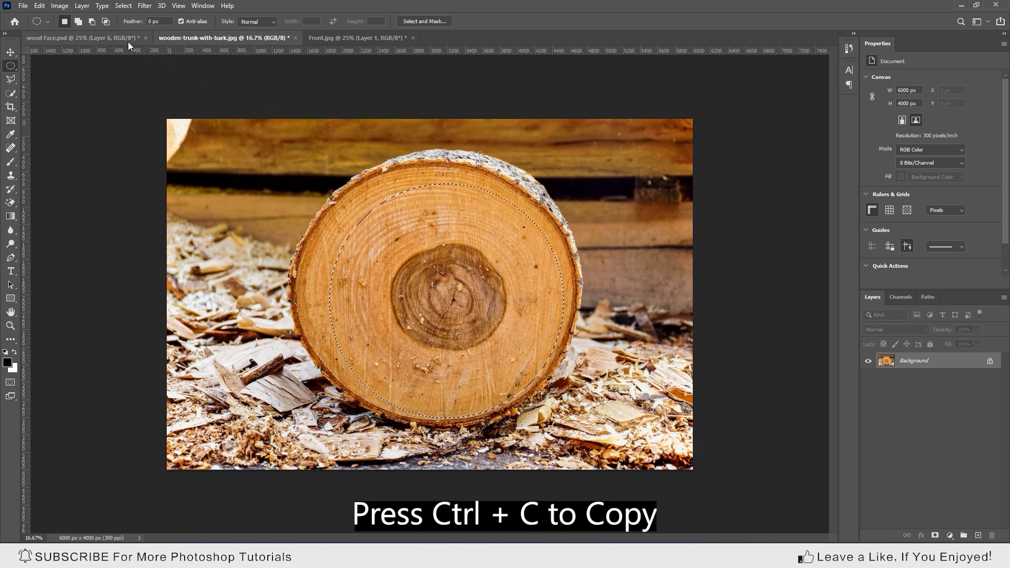
left_click(337, 38)
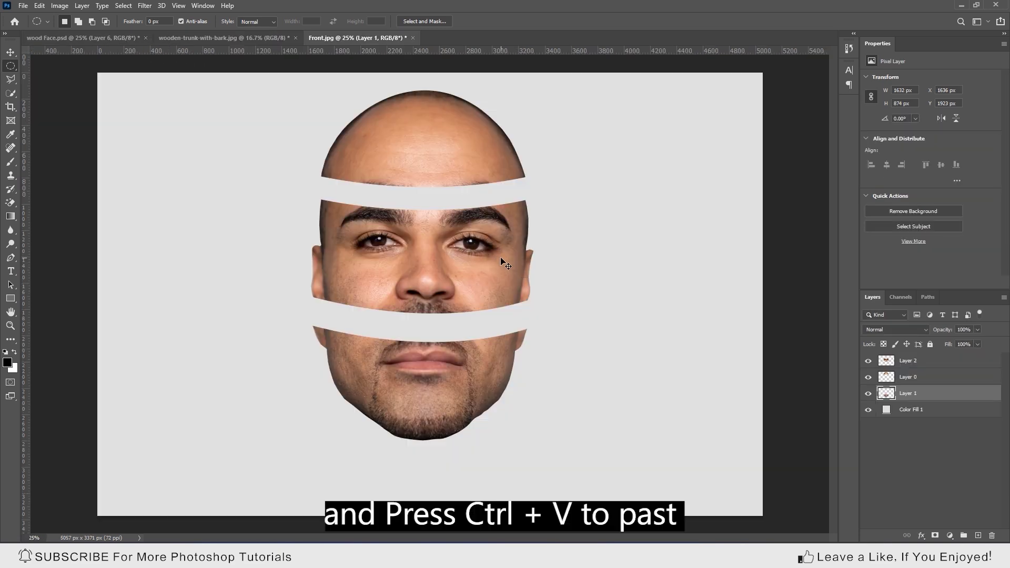
key("ctrl+v")
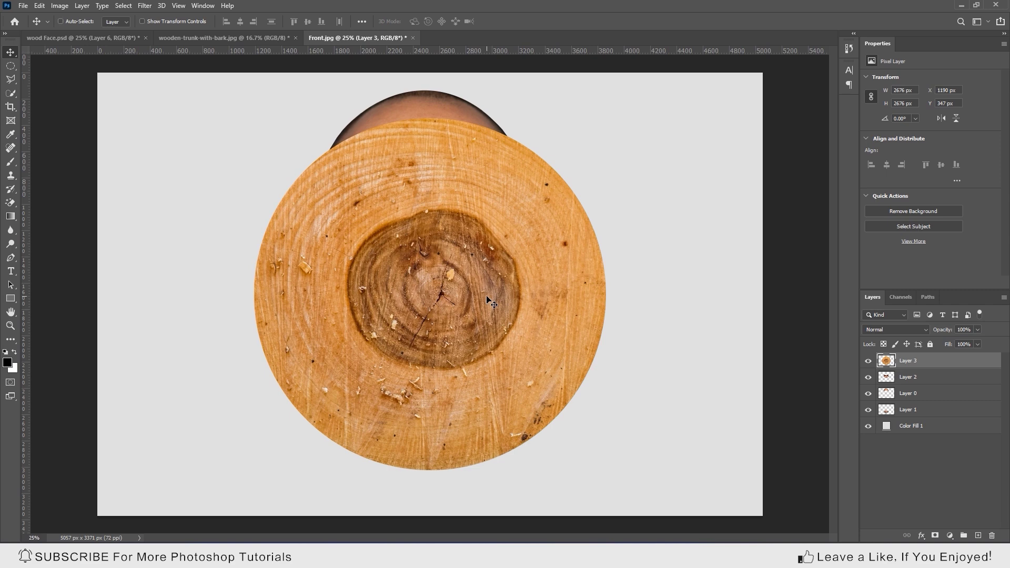
Scale the pasted wood disc proportionally to 1632 px wide and centre it over the mouth-and-chin piece
key("ctrl+t")
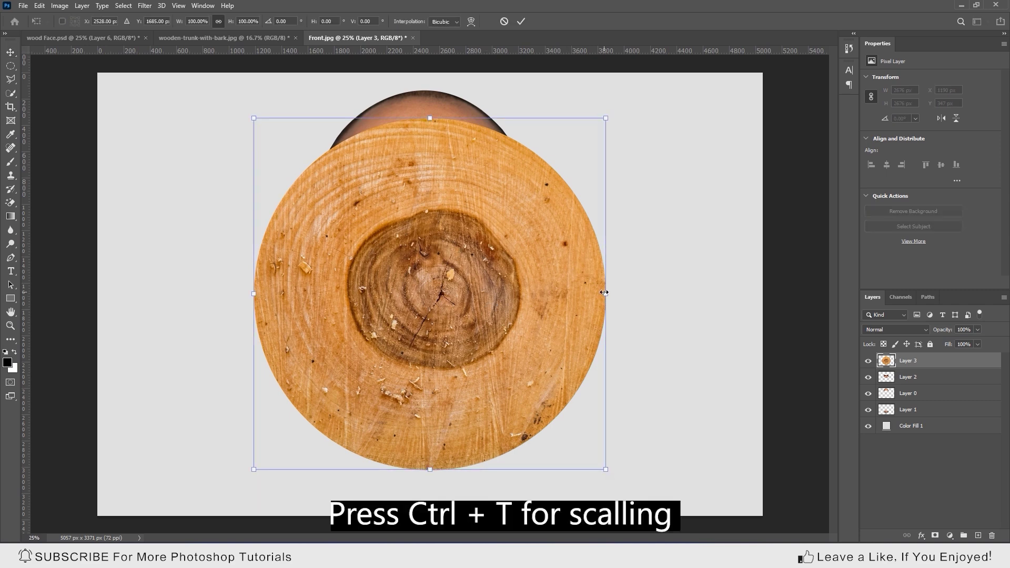
left_click_drag(604, 293, 544, 293)
left_click_drag(477, 296, 456, 336)
left_click_drag(299, 335, 312, 332)
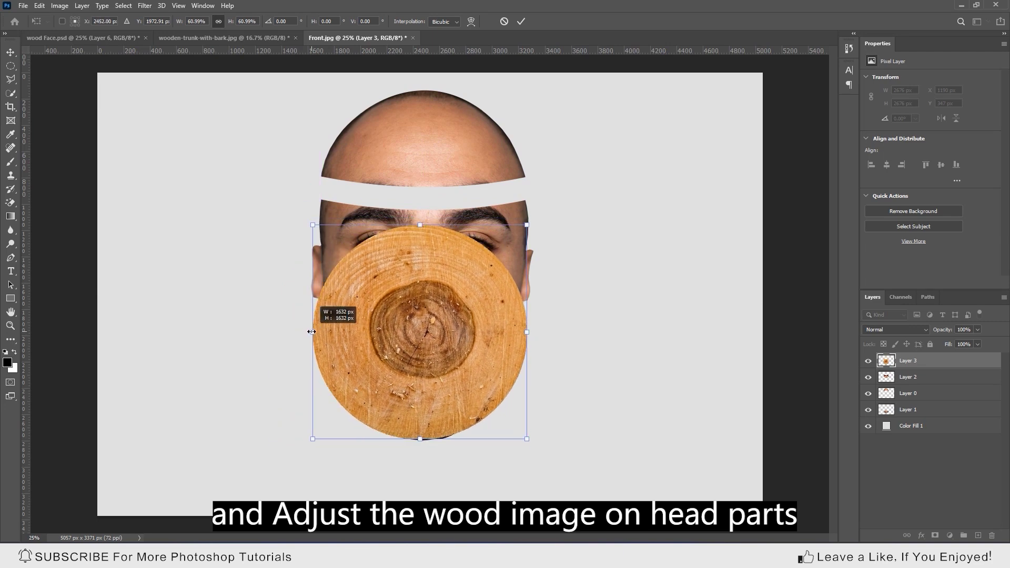
key("ctrl+plus")
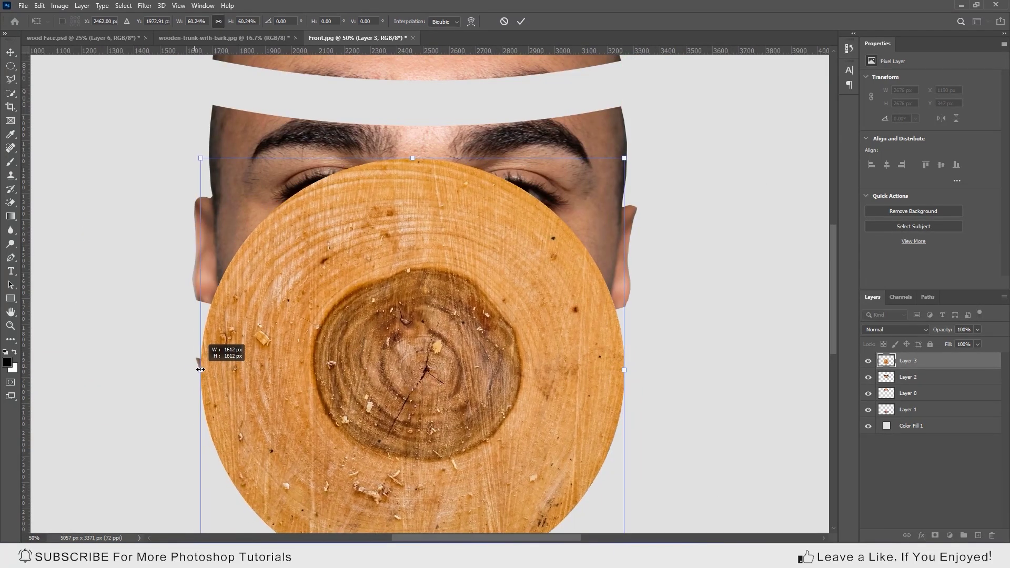
key("Return")
key("ctrl+minus")
key("ctrl+minus")
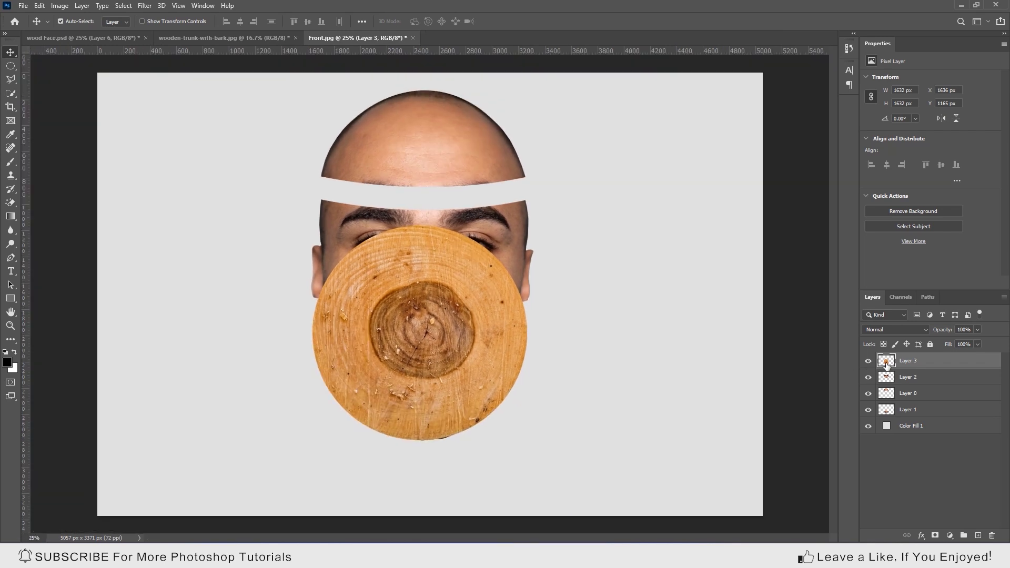
Stack the wood layer directly above Layer 1, then flatten it to 348 px high and fit it onto the lower face piece's cut edge
left_click_drag(906, 366, 898, 409)
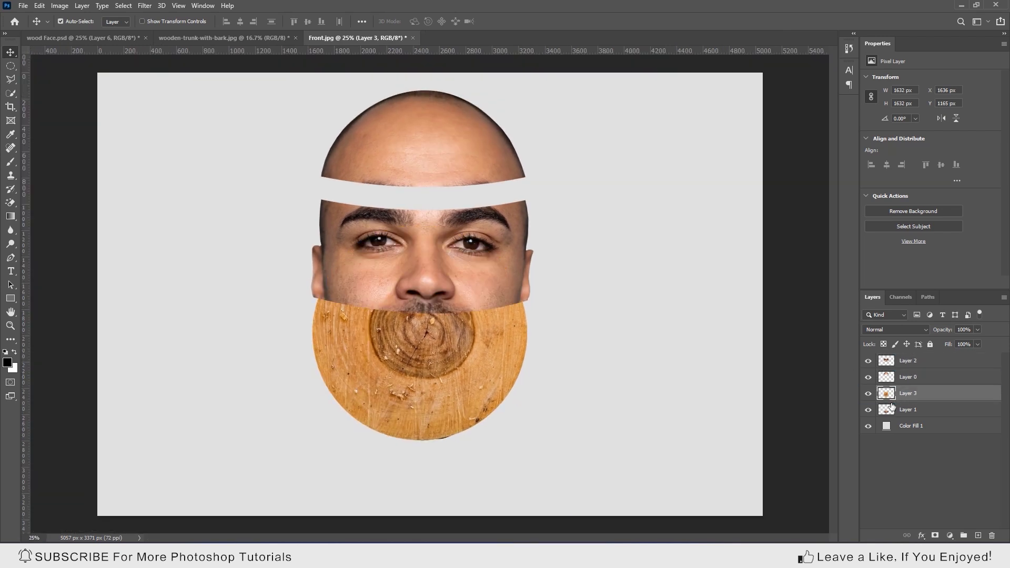
key("ctrl+t")
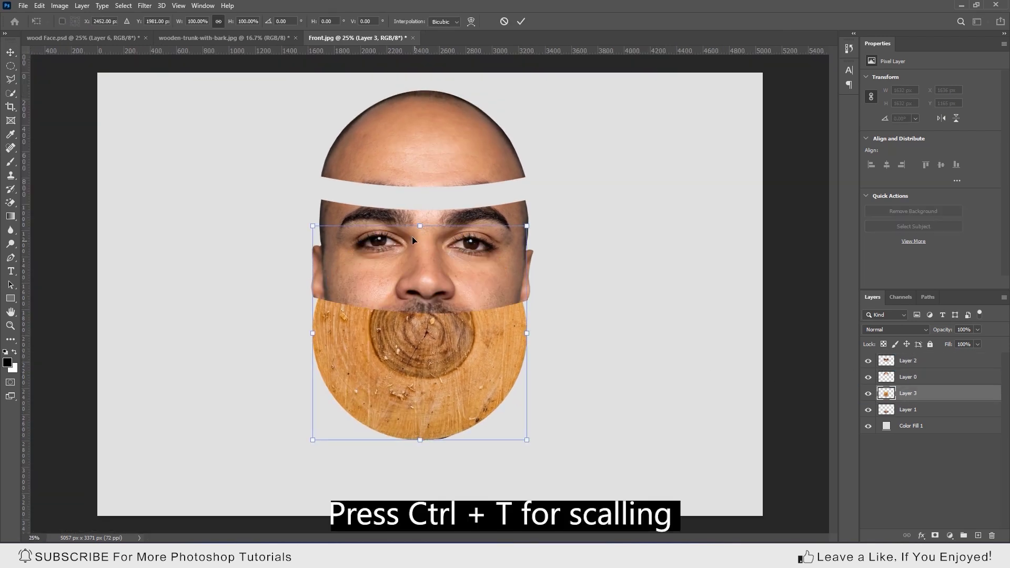
left_click_drag(422, 228, 422, 334)
key("ctrl+plus")
key("ctrl+plus")
left_click_drag(422, 372, 419, 358)
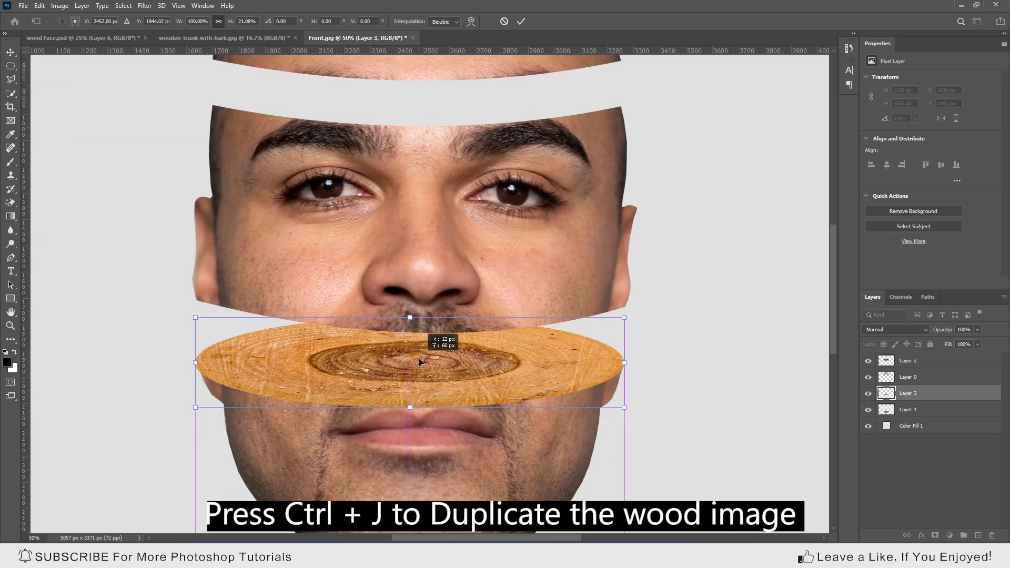
key("Return")
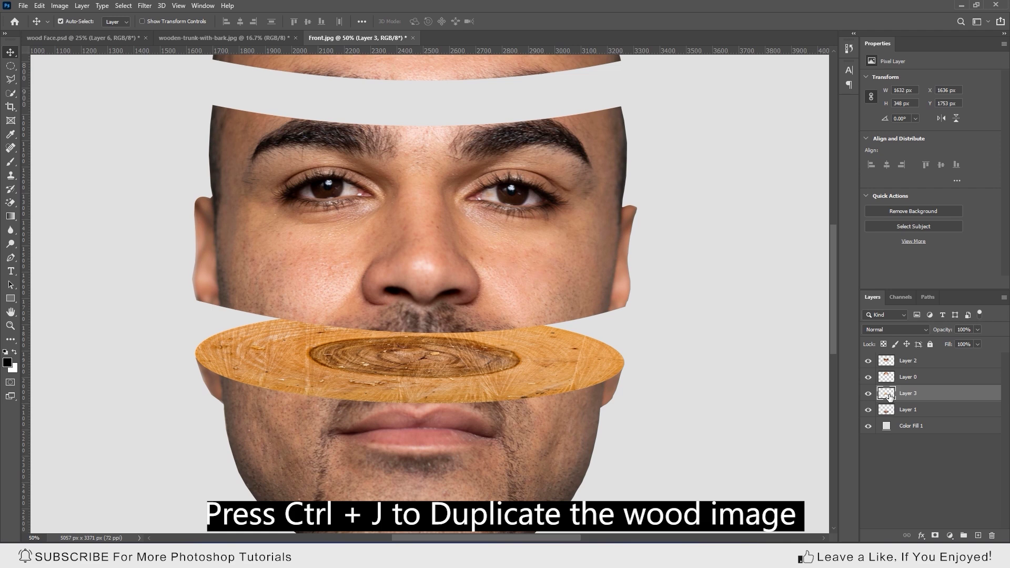
Duplicate the flattened wood disc, stack the copy between Layer 0 and Layer 2, and move it up above the eyebrows
key("ctrl+j")
left_click_drag(889, 396, 904, 379)
left_click_drag(494, 320, 484, 190)
Scale the copied wood disc to 1567 px wide and 333 px high to match the cut edge of the eyes-and-nose piece
key("ctrl+t")
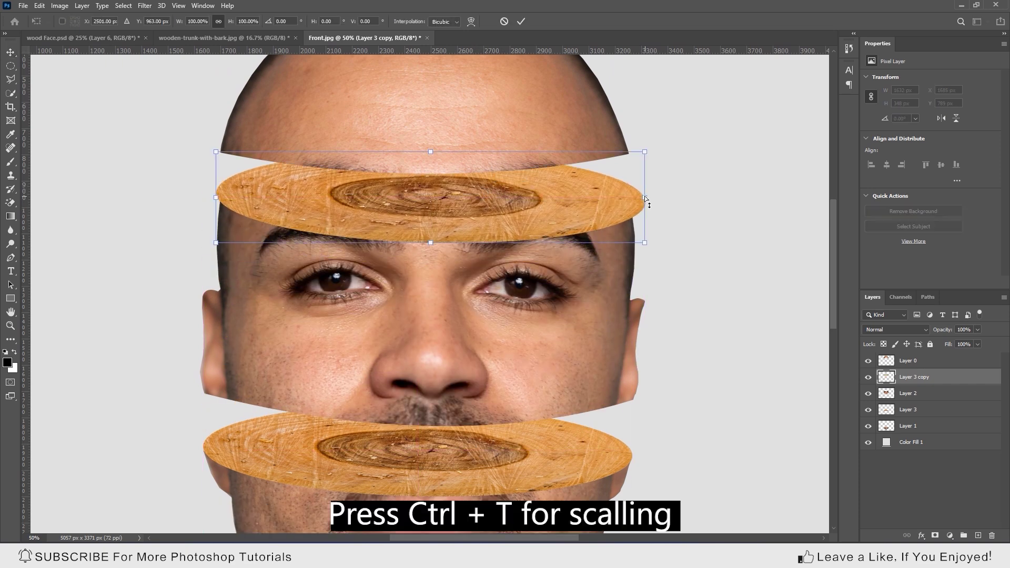
left_click_drag(645, 151, 629, 156)
left_click_drag(216, 155, 220, 155)
key("Return")
key("ctrl+t")
left_click_drag(630, 200, 633, 202)
key("Return")
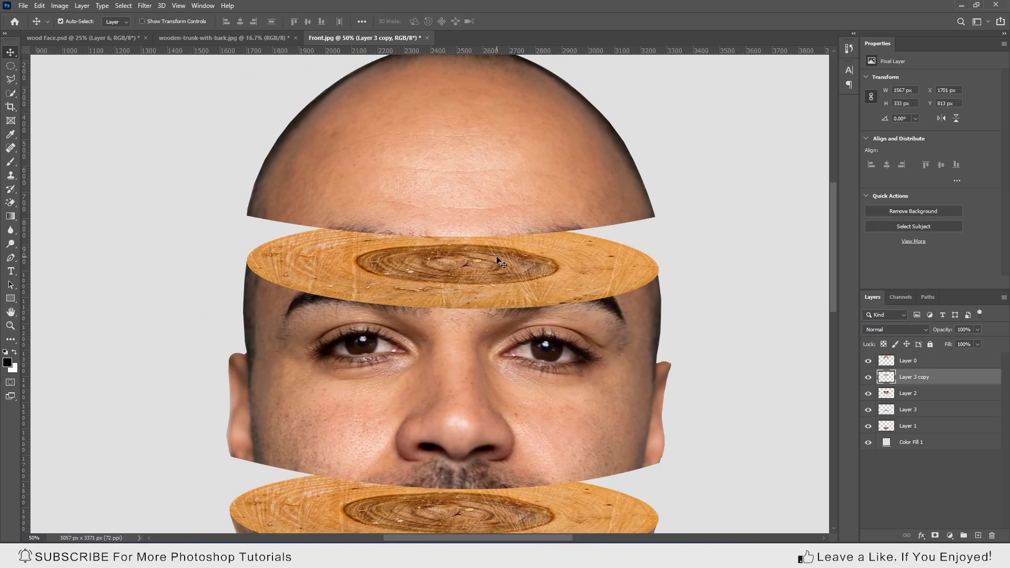
key("ctrl+minus")
key("ctrl+minus")
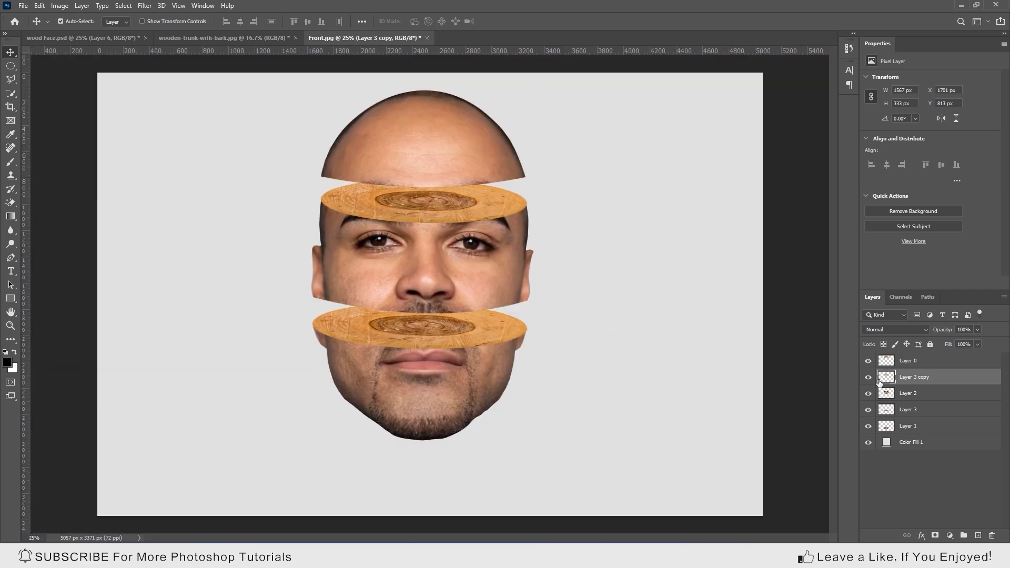
Group Layer 3 with Layer 1, and group Layer 3 copy with Layer 2
left_click(899, 410)
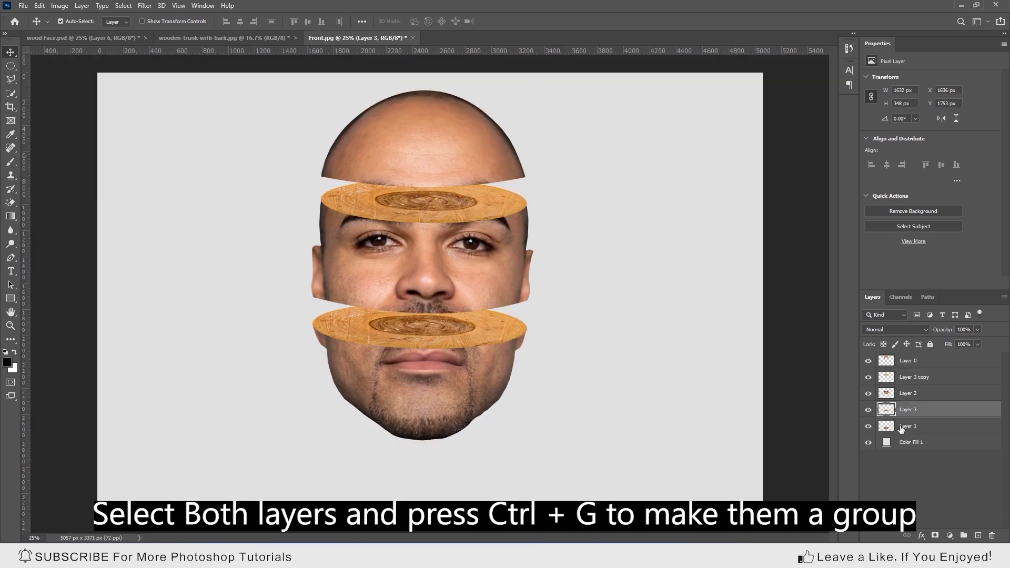
left_click(901, 427, "ctrl")
key("ctrl+g")
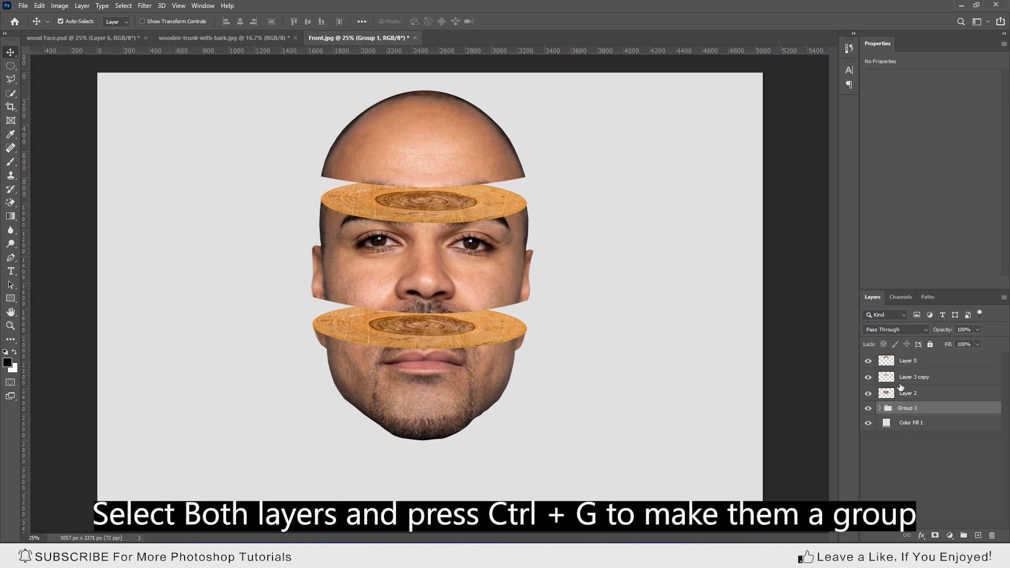
left_click(900, 379)
left_click(899, 393, "ctrl")
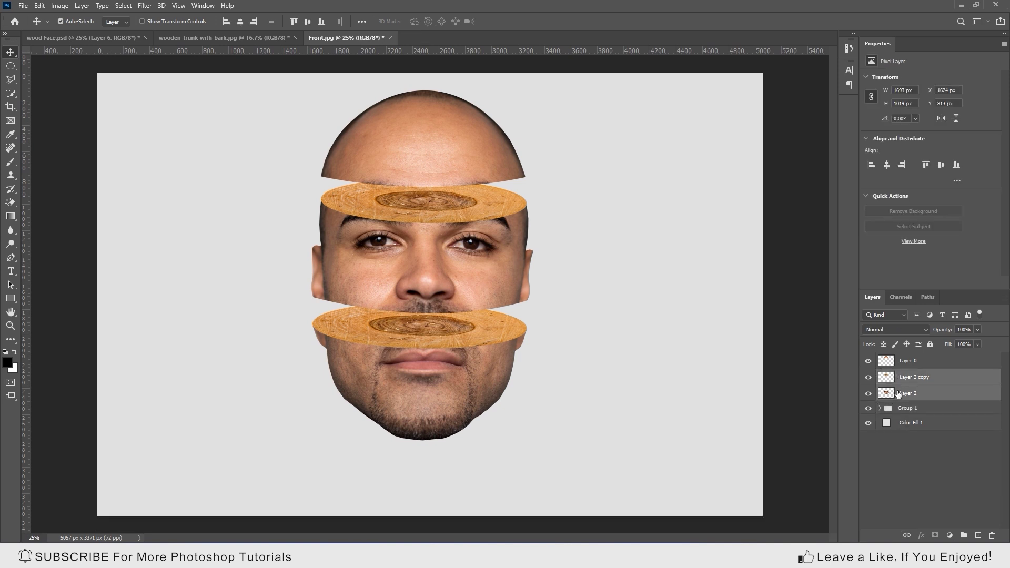
key("ctrl+g")
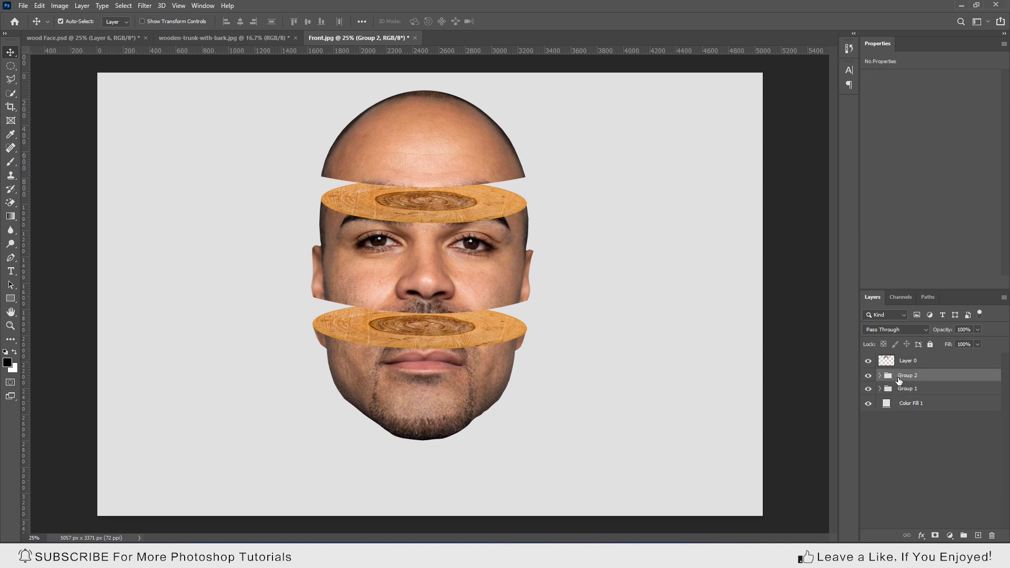
Rotate Group 2 slightly counter-clockwise and lower it so its left edge rests on the lower wood disc
key("ctrl+t")
left_click_drag(410, 254, 408, 277)
left_click_drag(545, 217, 537, 201)
mouse_move(418, 289)
left_mouse_down()
mouse_move(398, 270)
mouse_move(408, 276)
left_mouse_up()
key("ctrl+plus")
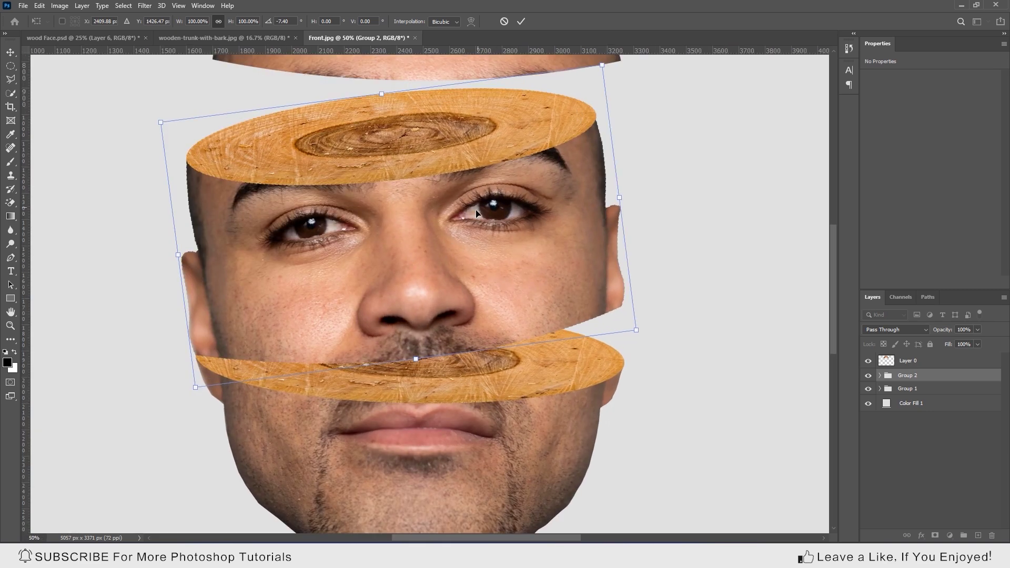
left_click_drag(671, 141, 667, 132)
left_click_drag(451, 209, 450, 208)
key("Return")
left_click_drag(462, 189, 468, 316)
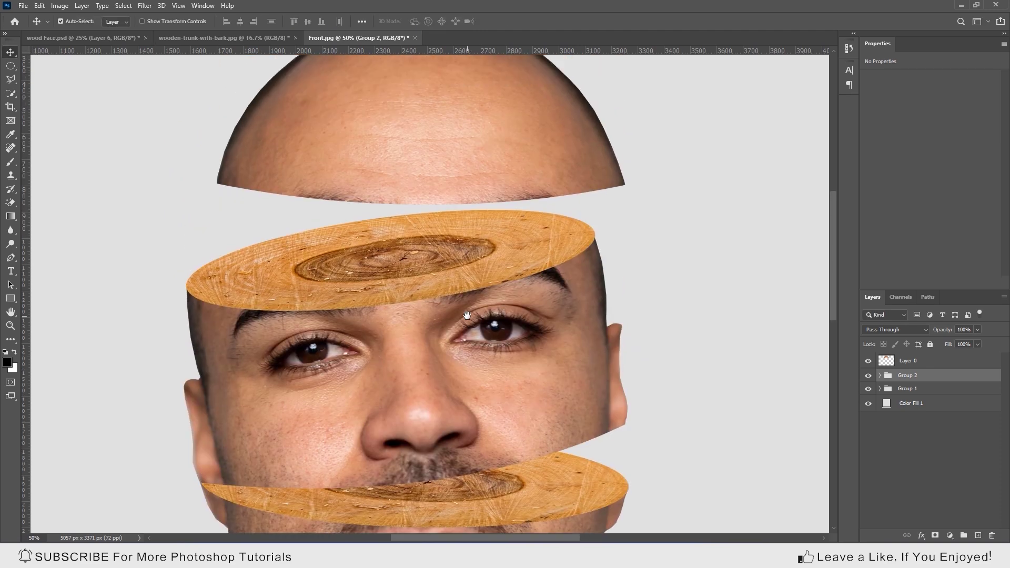
key("ctrl+minus")
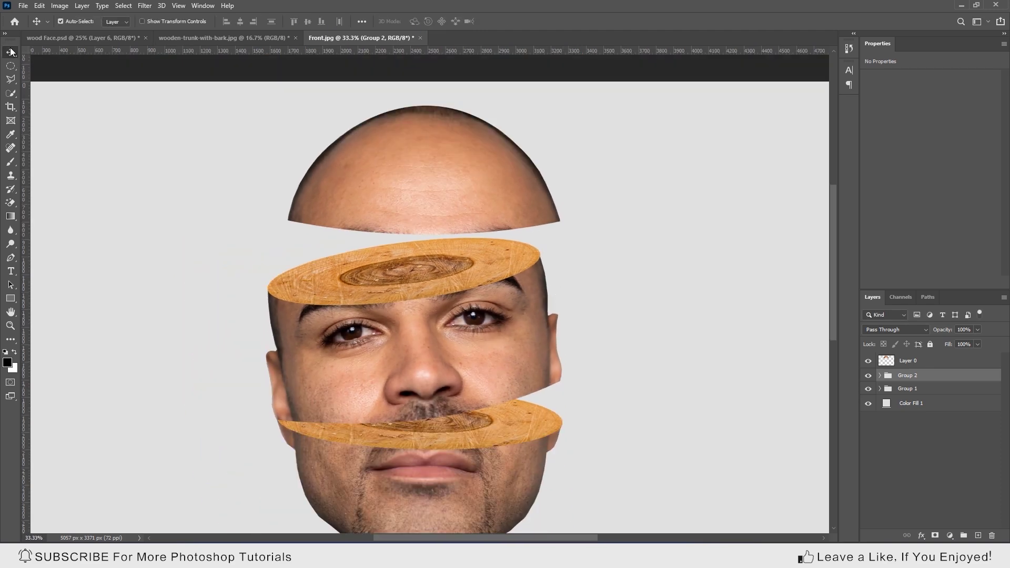
Tilt the forehead piece on Layer 0 slightly clockwise and lower it so its right edge rests on the upper wood disc
left_click(886, 360)
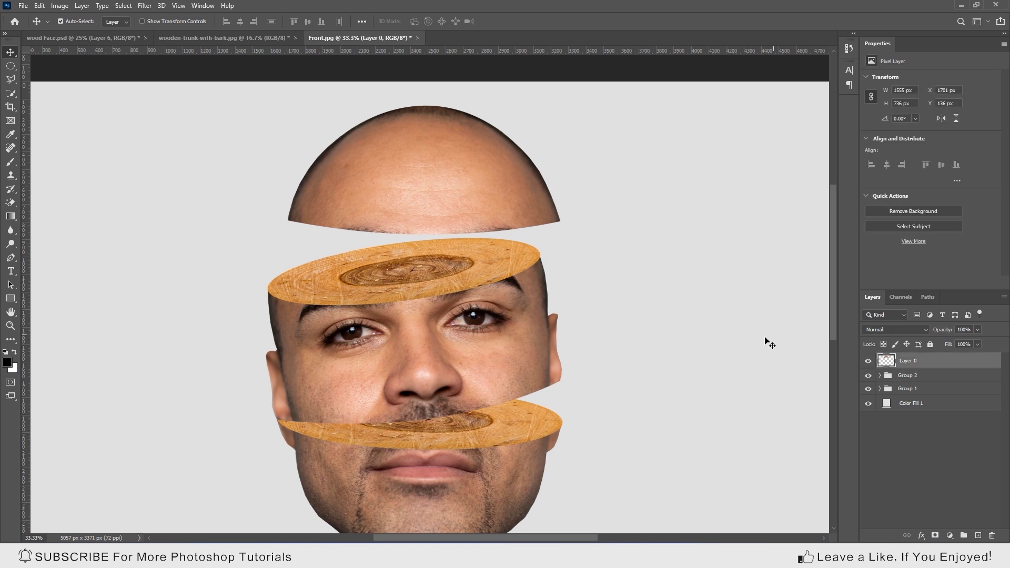
key("ctrl+t")
left_click_drag(511, 182, 490, 214)
left_click_drag(232, 145, 238, 132)
left_click_drag(387, 206, 395, 198)
key("Return")
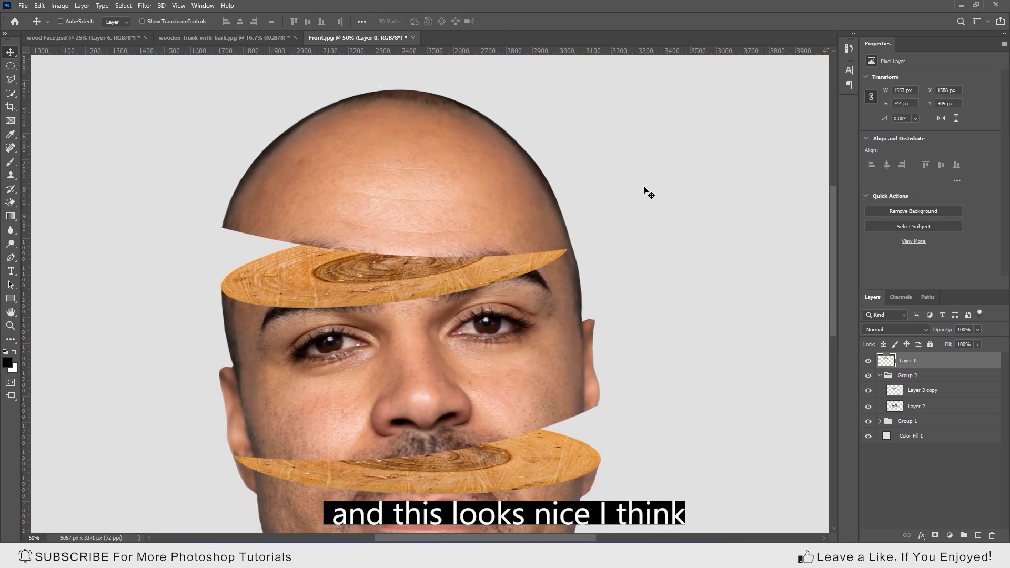
key("ctrl+minus")
key("ctrl+minus")
key("ctrl+plus")
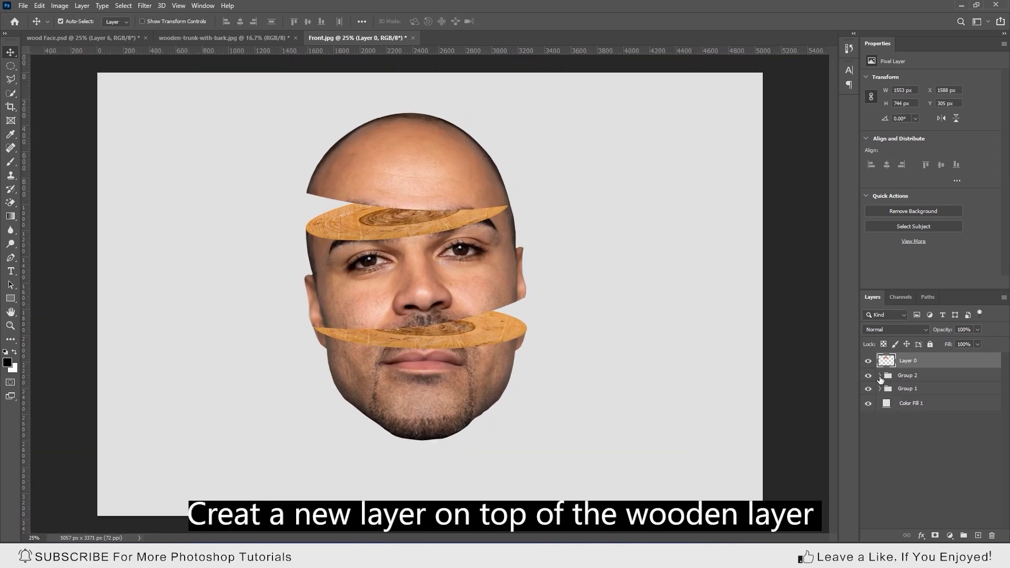
Add a new layer above Layer 3 copy in Group 2 and clip it to the wood disc
left_click(907, 392)
left_click(978, 535)
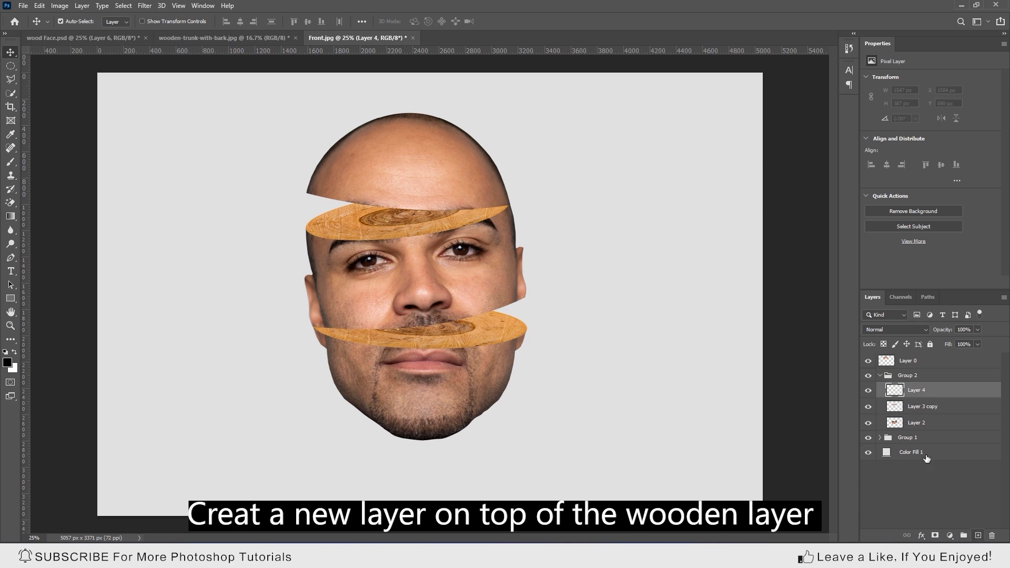
right_click(916, 390)
left_click(838, 298)
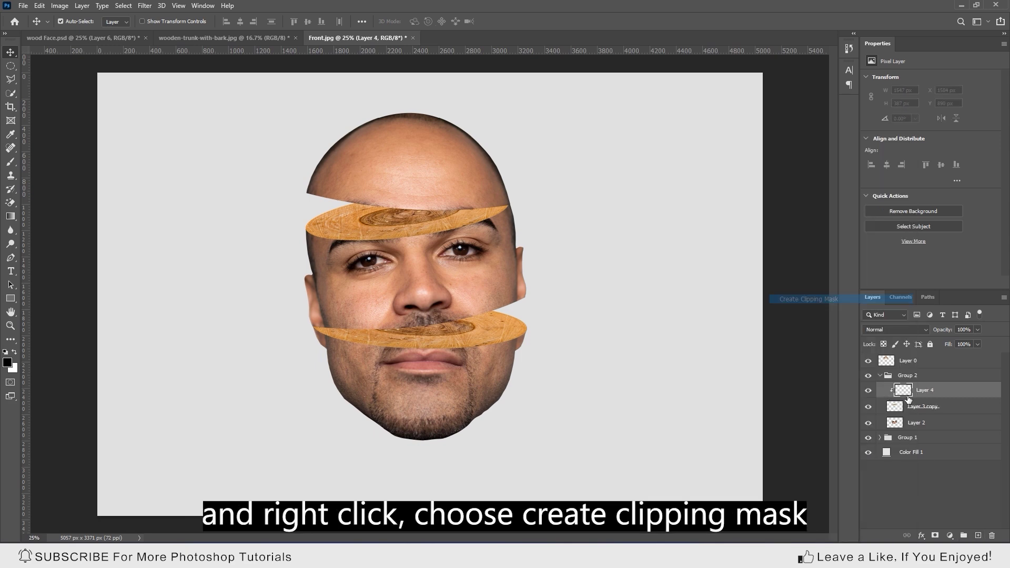
Paint black shading over the upper wood disc with a 1600 px Soft Round brush at 30% opacity
left_click(10, 162)
right_click(459, 268)
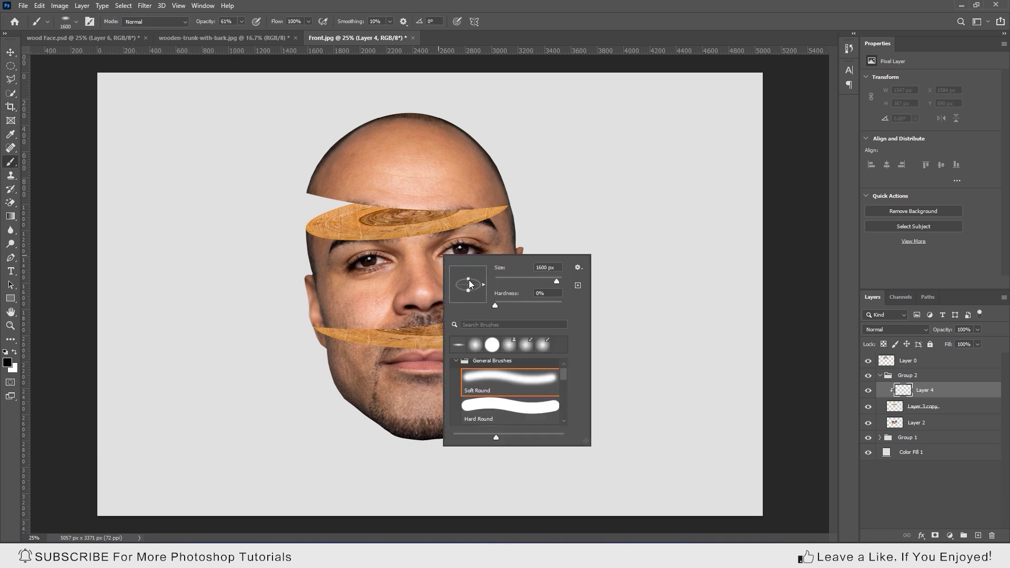
left_click(504, 381)
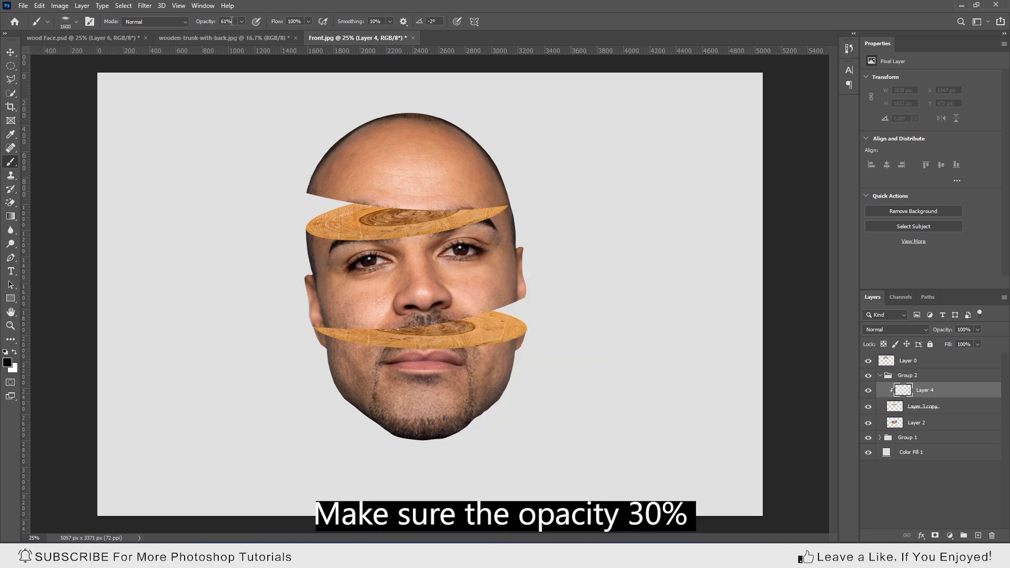
left_click(234, 22)
type("30")
key("Return")
left_click_drag(385, 178, 301, 182)
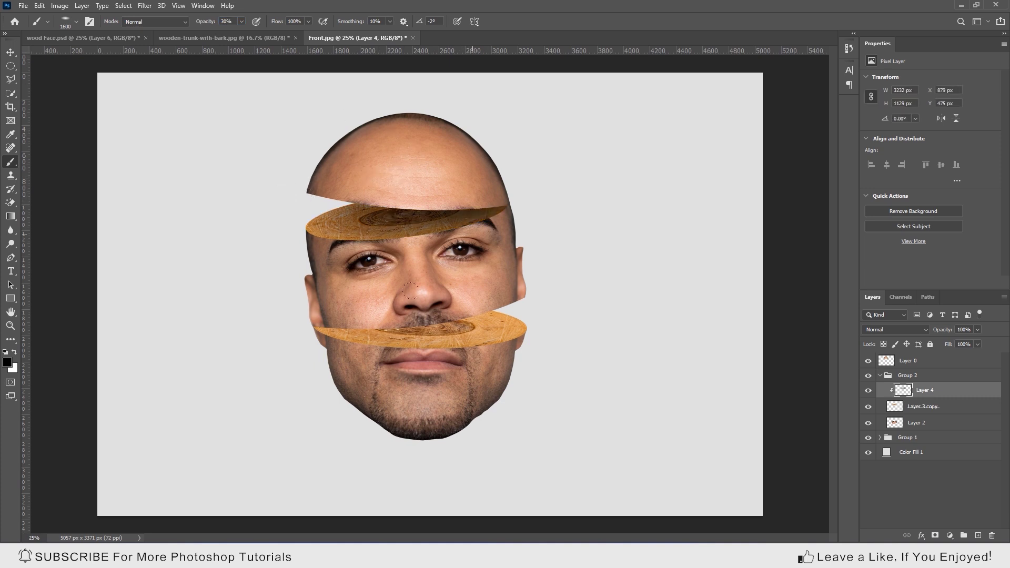
Add a new layer above Layer 3 in Group 1 and clip it to the lower wood disc
left_click(880, 375)
left_click(880, 388)
left_click(913, 408)
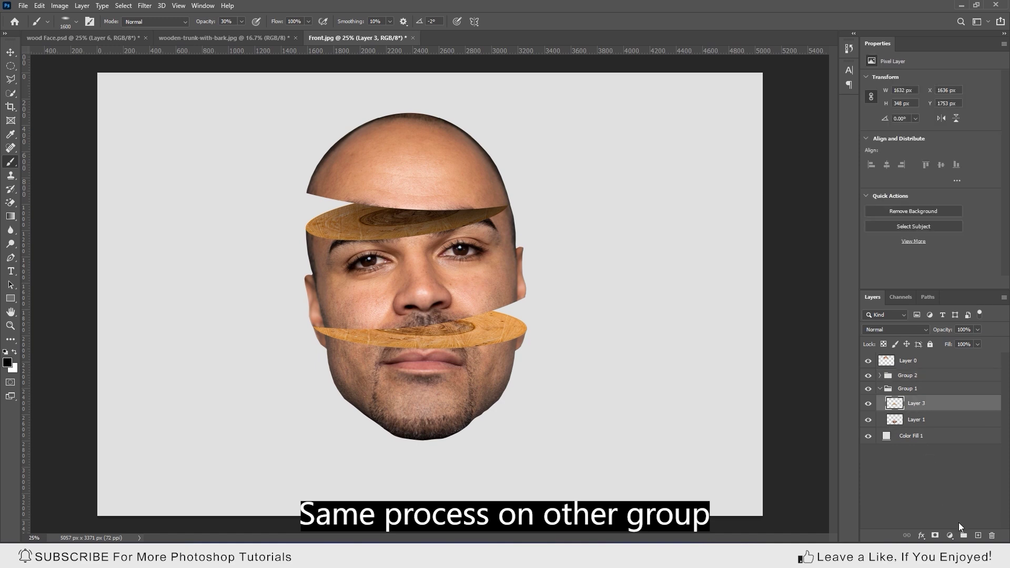
left_click(978, 535)
right_click(932, 405)
left_click(851, 302)
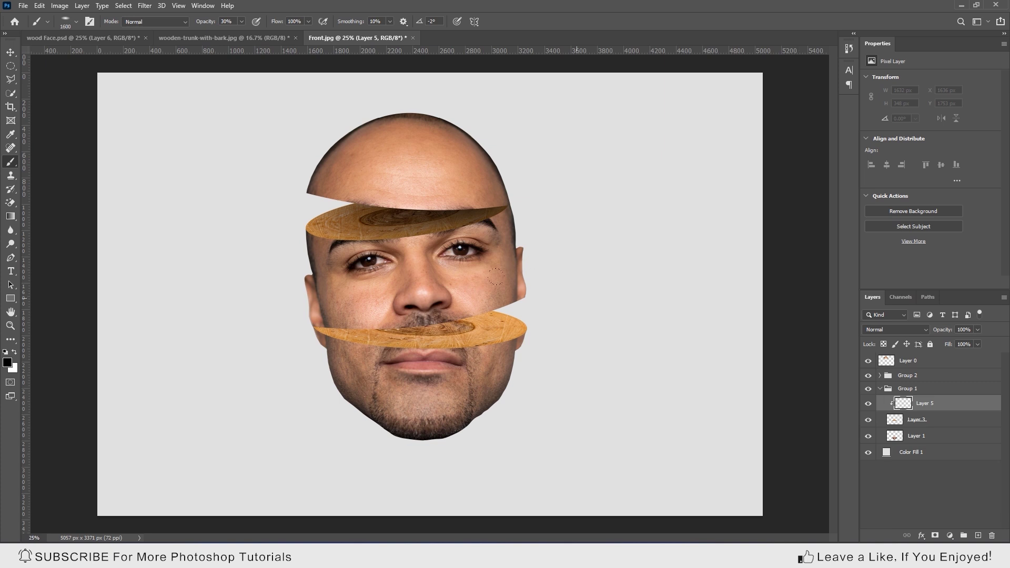
Paint black shading over the lower wood disc with the soft brush, then collapse Group 1
mouse_move(300, 306)
left_mouse_down()
mouse_move(290, 306)
mouse_move(513, 327)
mouse_move(400, 326)
left_mouse_up()
left_click_drag(257, 301, 257, 308)
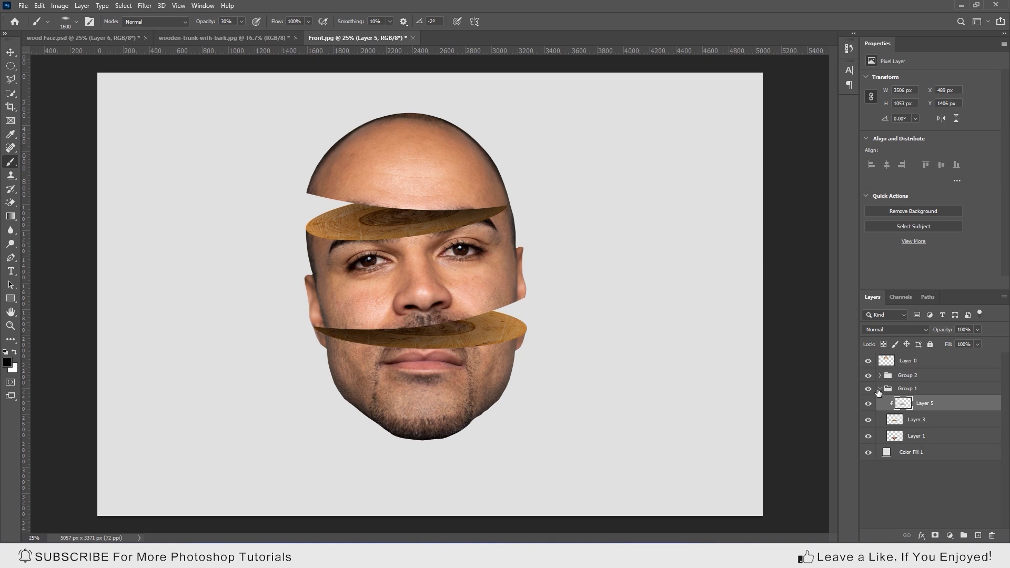
left_click(884, 390)
left_click(879, 389)
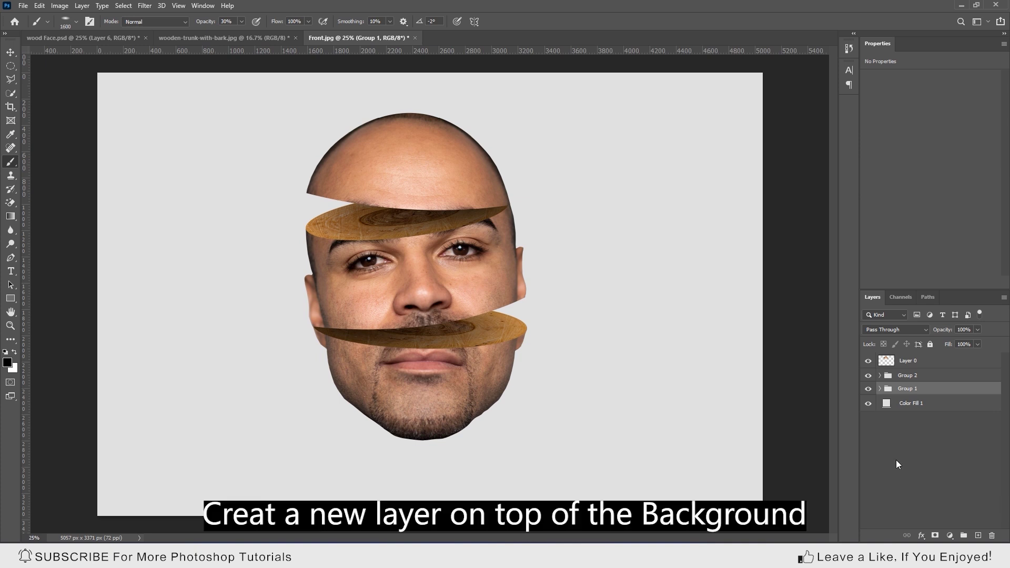
Add a new layer above Color Fill 1 and paint a soft black shadow beneath the chin with a flattened brush at 60% opacity
left_click(910, 404)
key("ctrl+shift+alt+n")
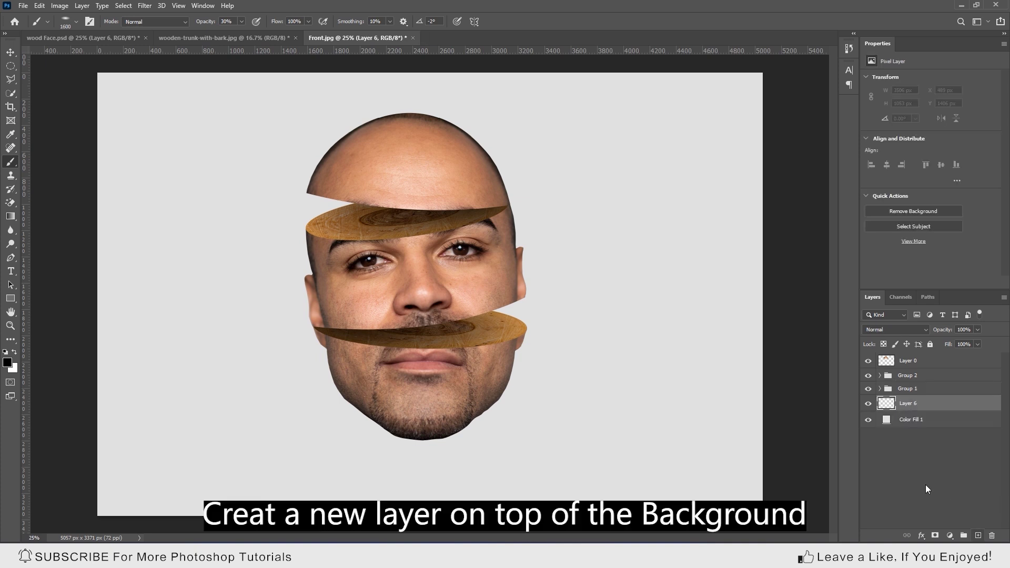
right_click(481, 400)
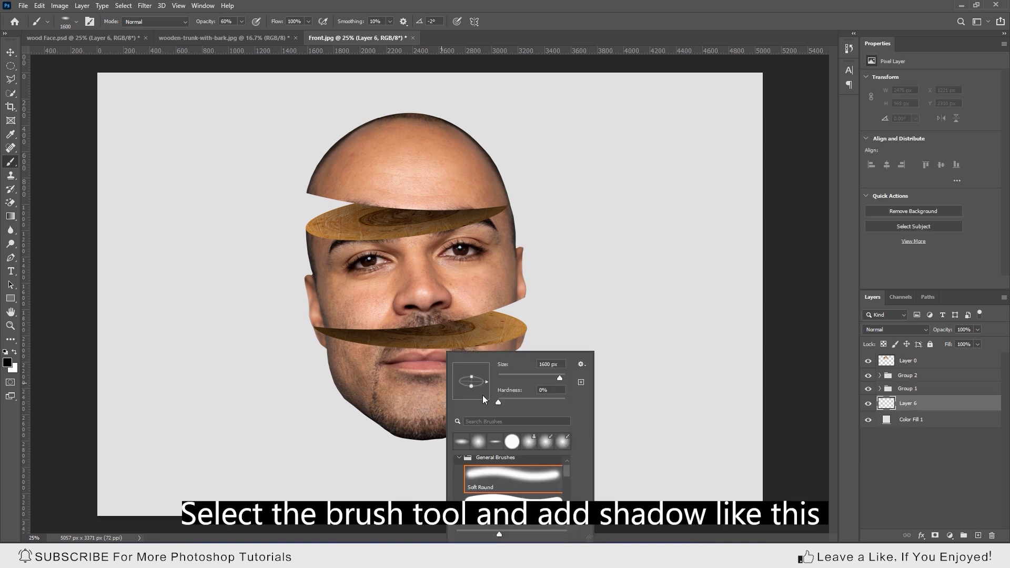
left_click_drag(472, 380, 472, 382)
left_click(422, 446)
left_click(435, 447)
left_click(425, 449)
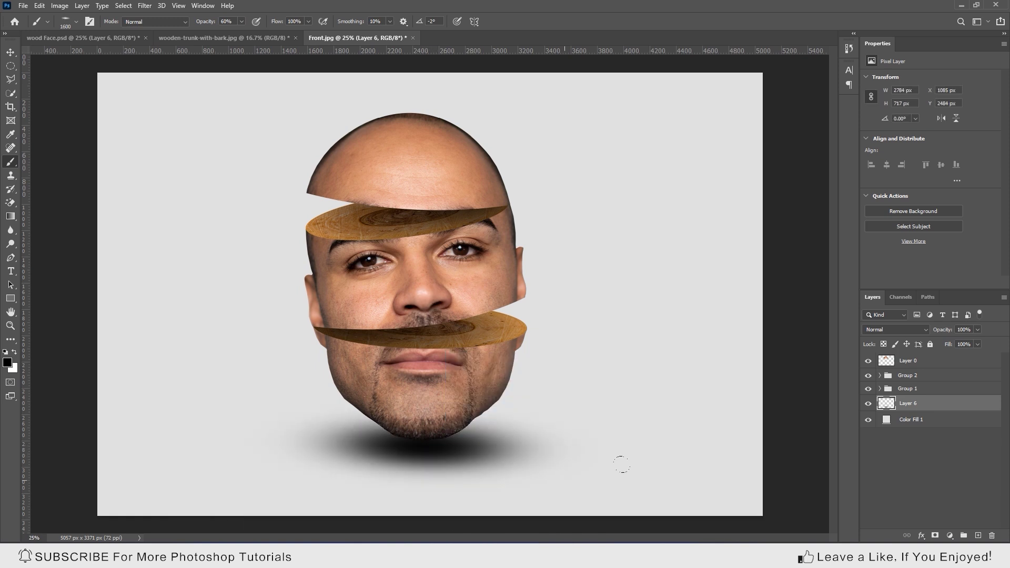